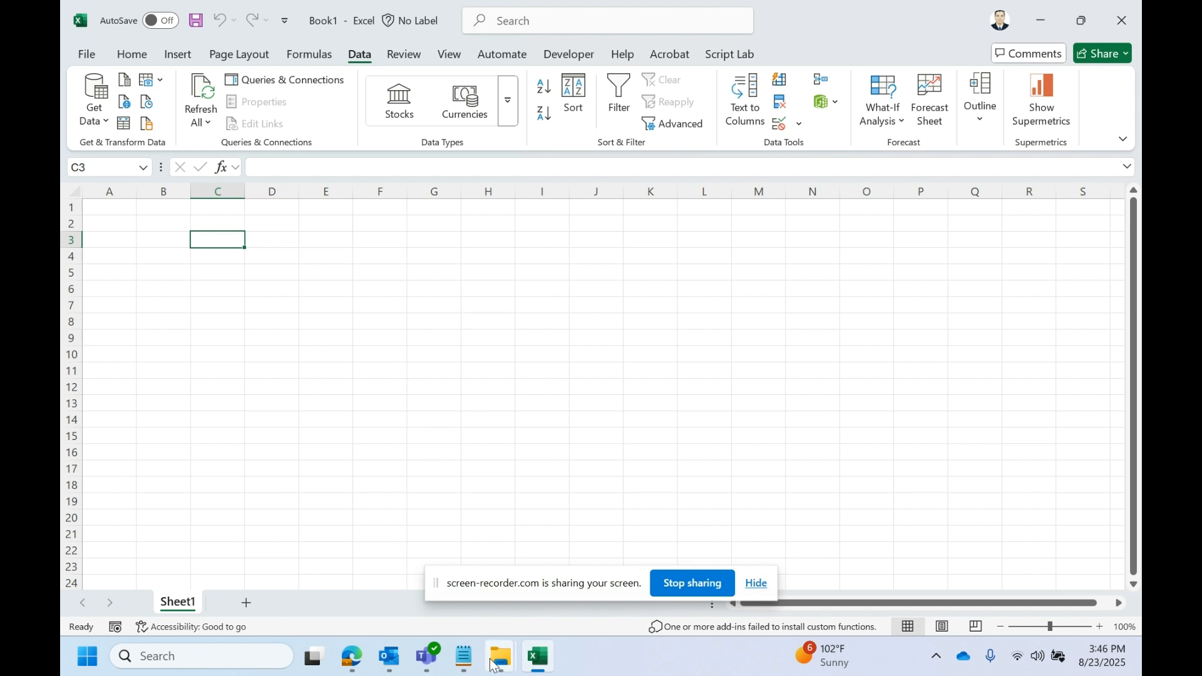
# - Browse the Budget.xlsx sheets: Finance, HR, IT, Marketing, Operations, SCM-FM and Sales
pyautogui.moveTo(494, 665)
pyautogui.click(649, 596)
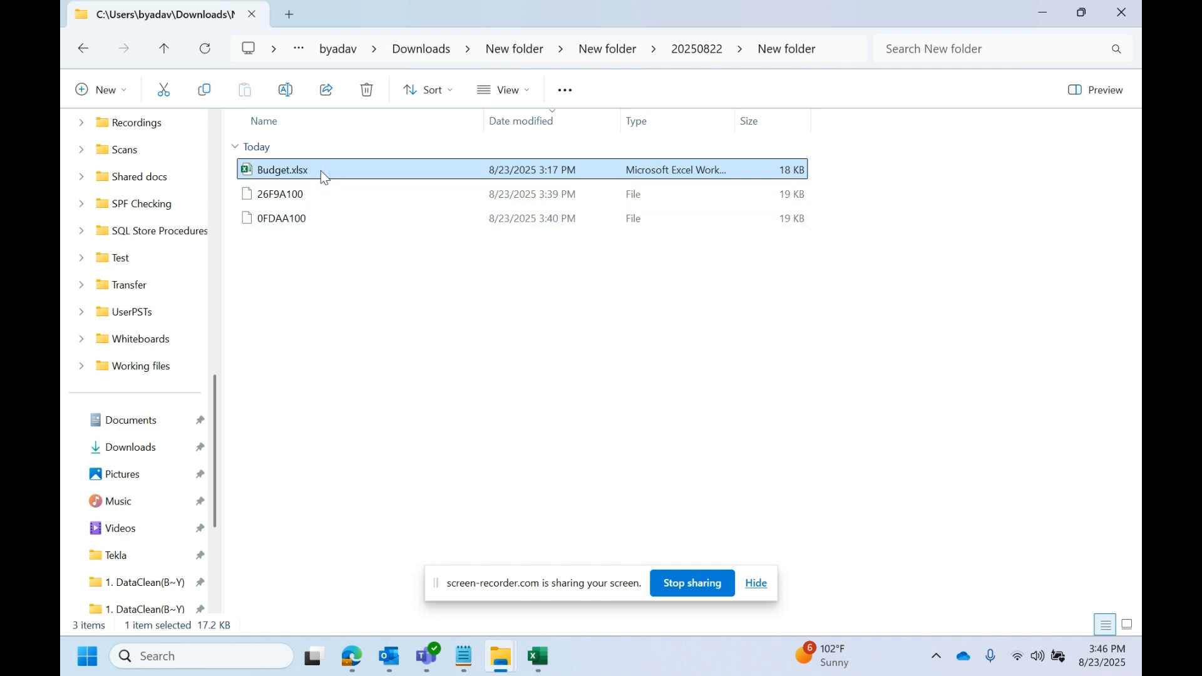
pyautogui.click(306, 270)
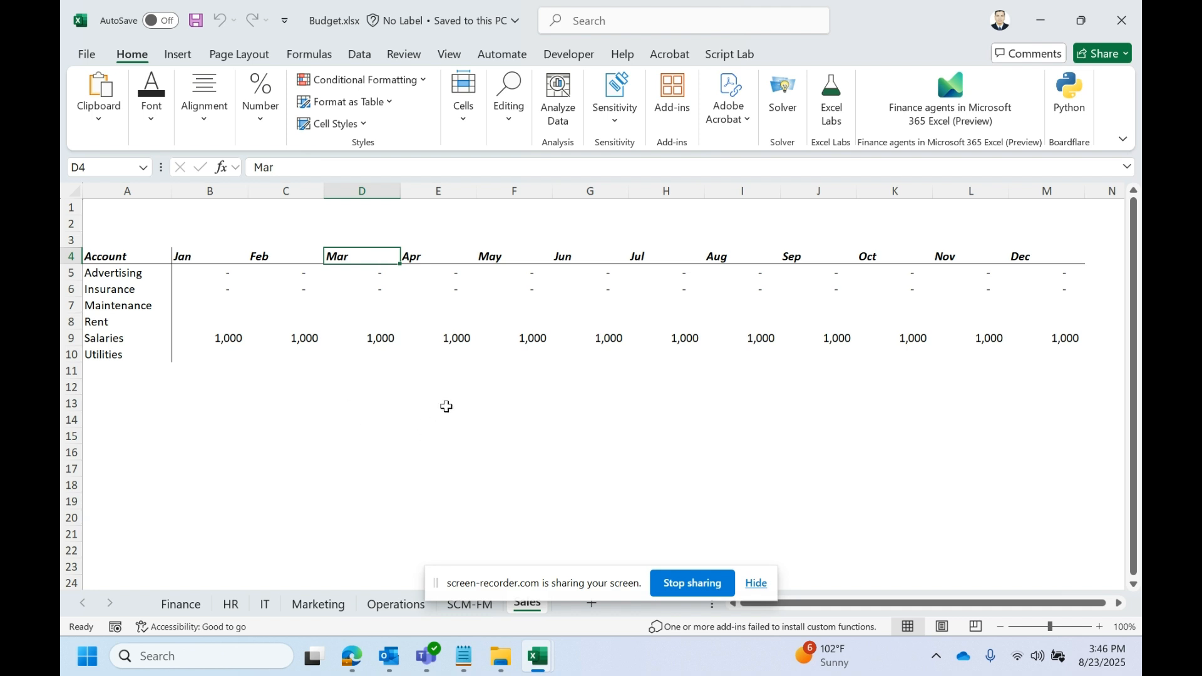
pyautogui.moveTo(576, 587); pyautogui.dragTo(869, 556)
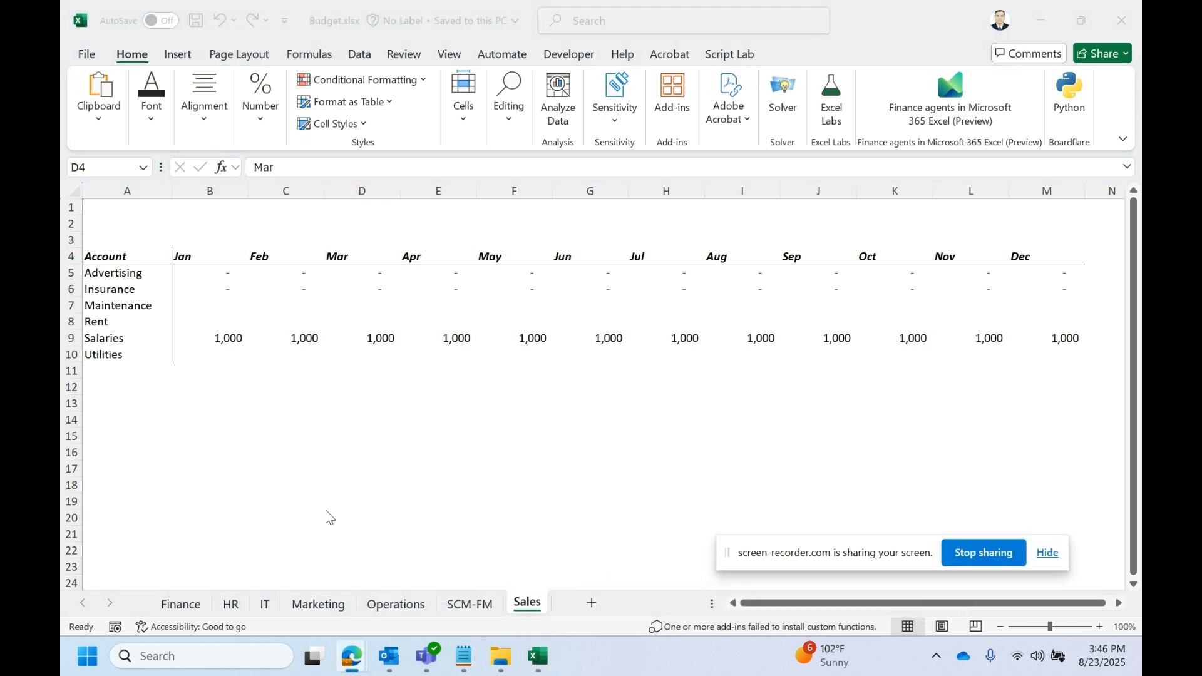
pyautogui.click(199, 606)
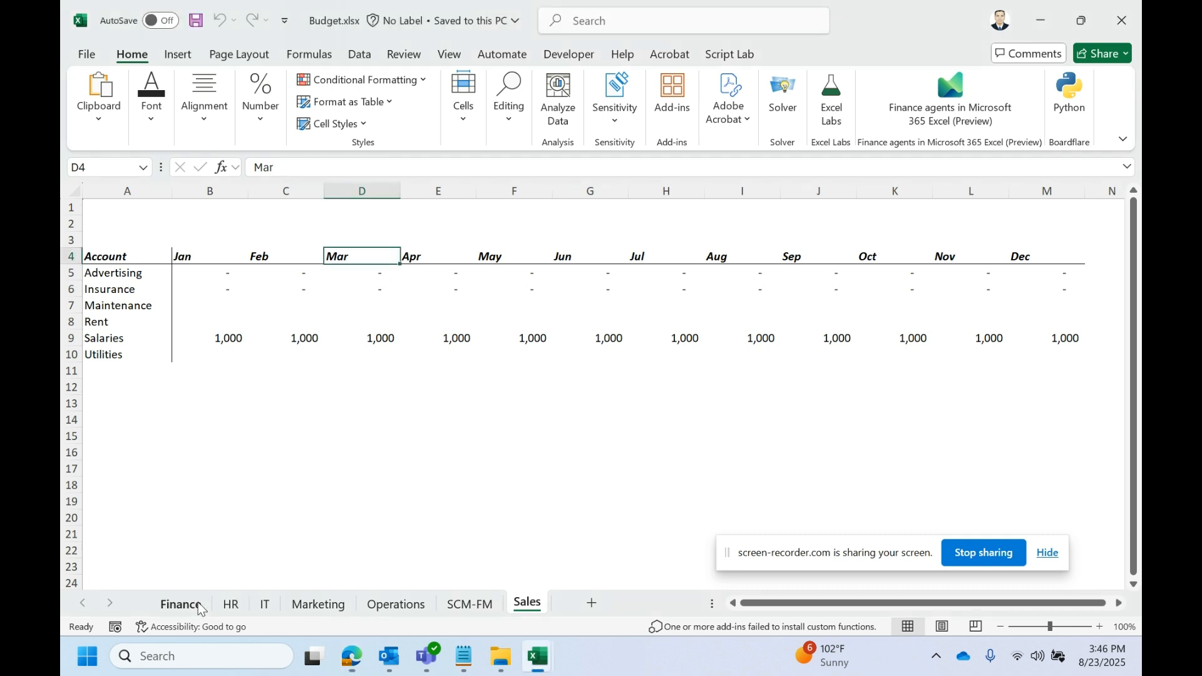
pyautogui.click(229, 606)
pyautogui.click(264, 606)
pyautogui.click(309, 605)
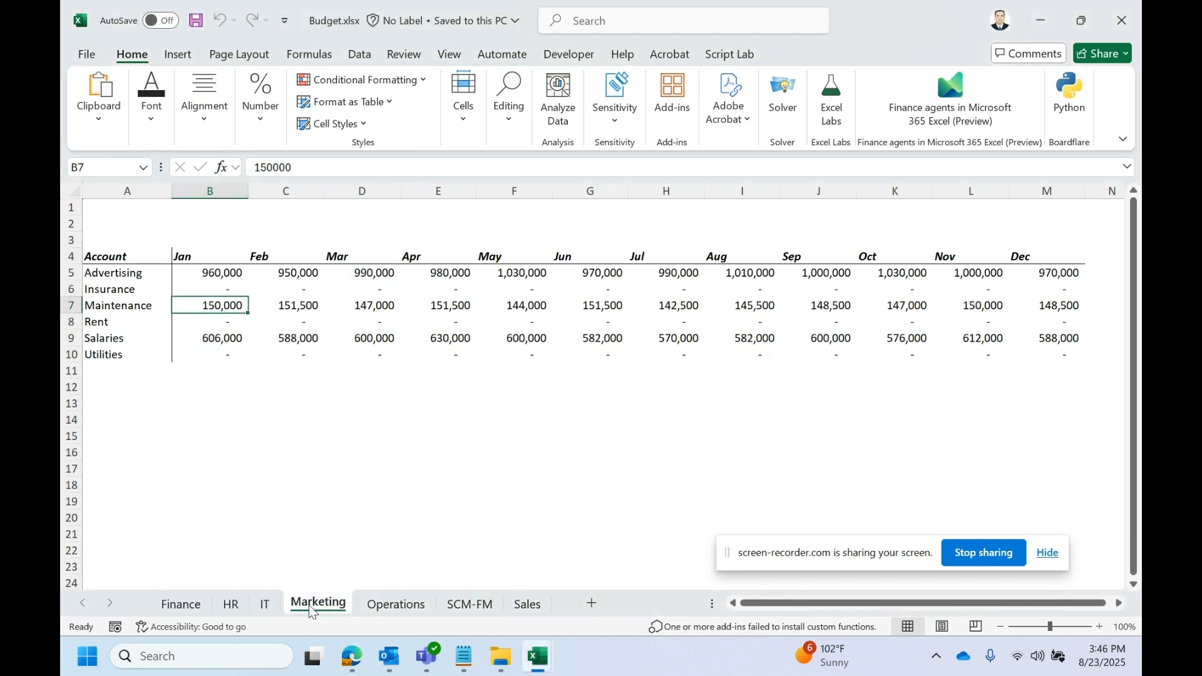
pyautogui.click(371, 606)
pyautogui.click(463, 605)
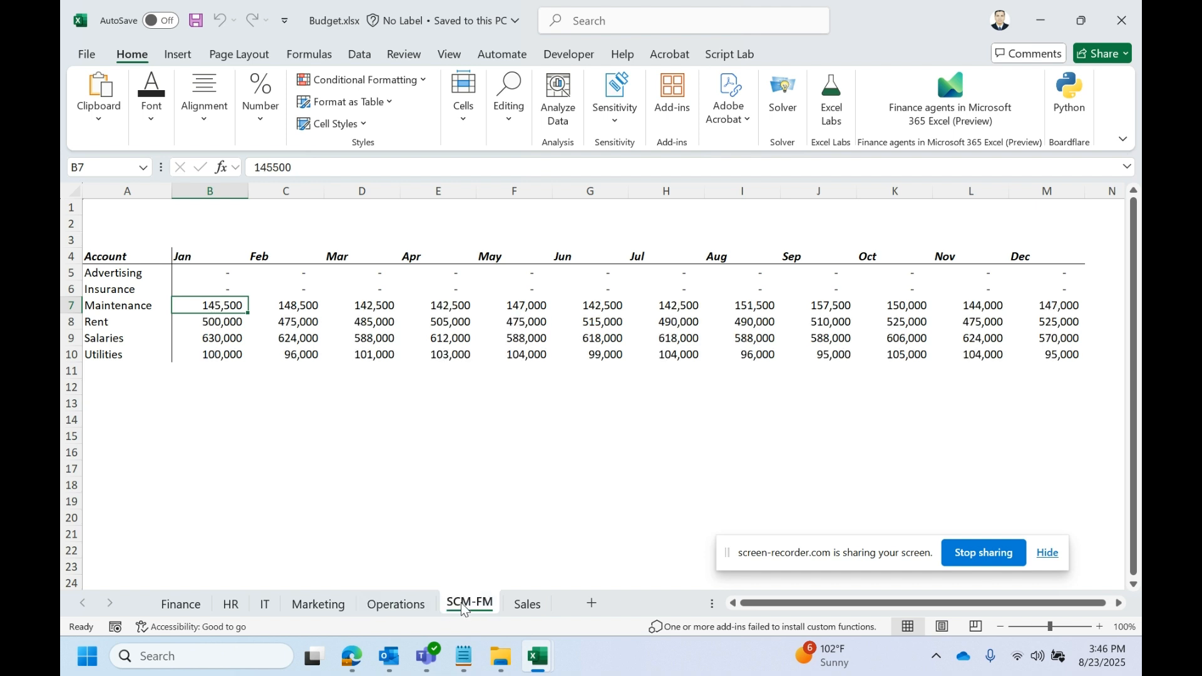
pyautogui.click(528, 605)
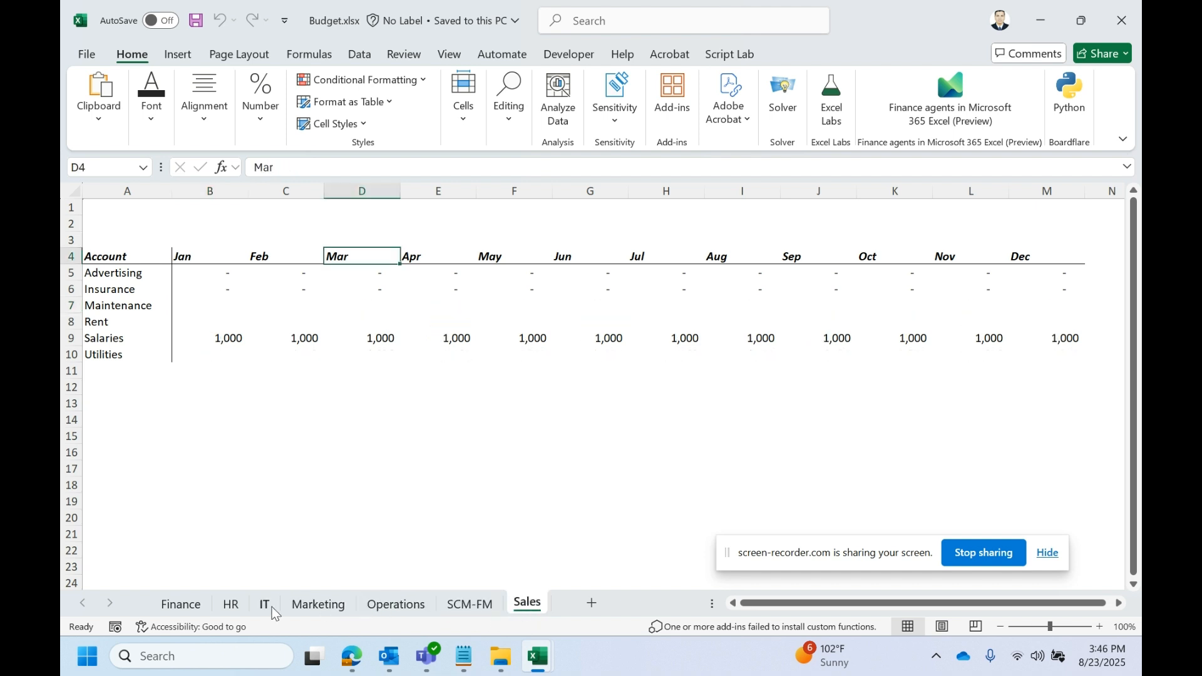
pyautogui.click(197, 609)
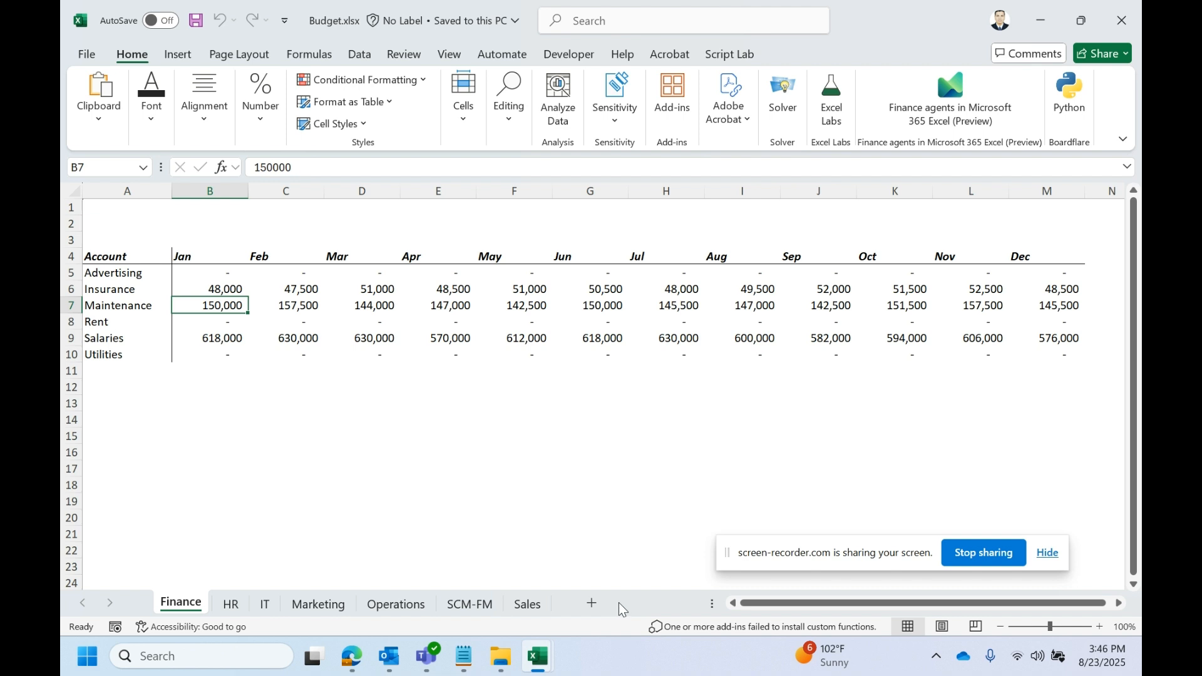
# - Check the Salaries and Maintenance account labels, then close Budget.xlsx
pyautogui.click(114, 338)
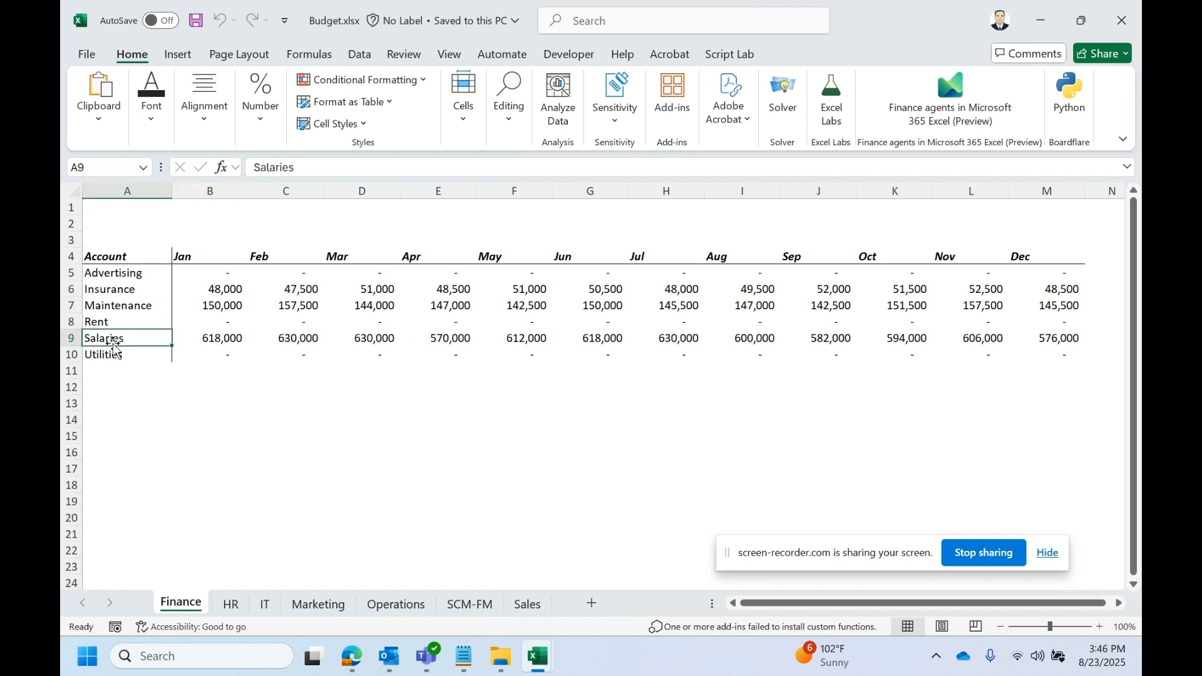
pyautogui.click(123, 308)
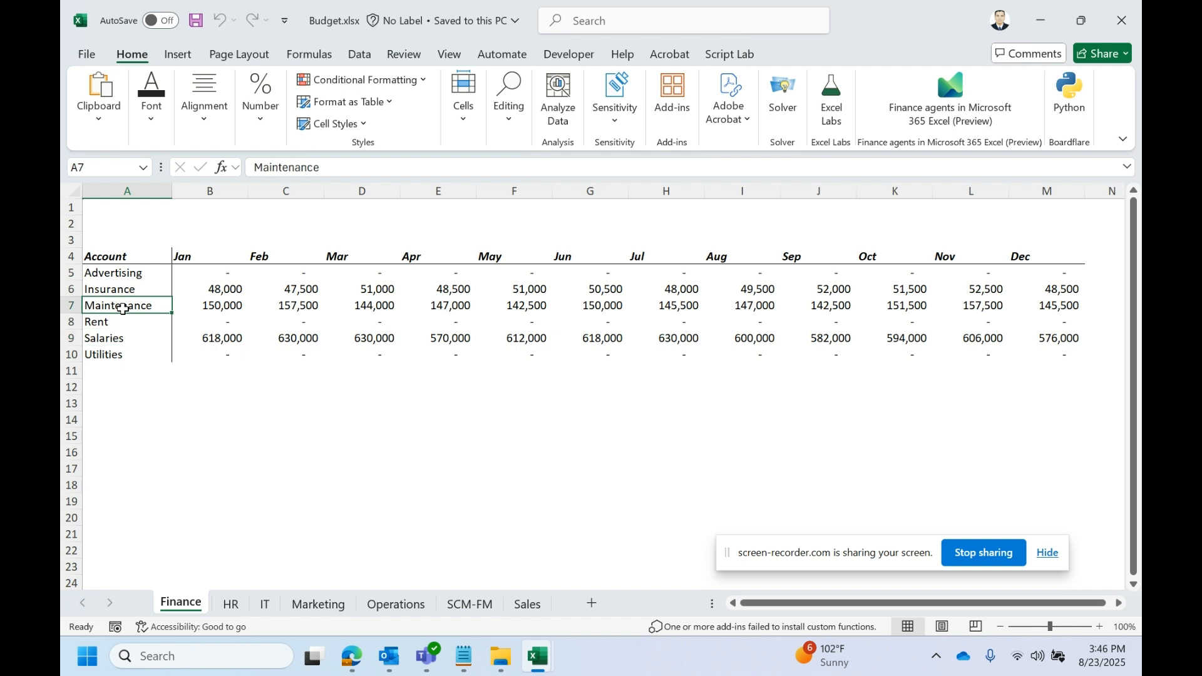
pyautogui.click(1126, 28)
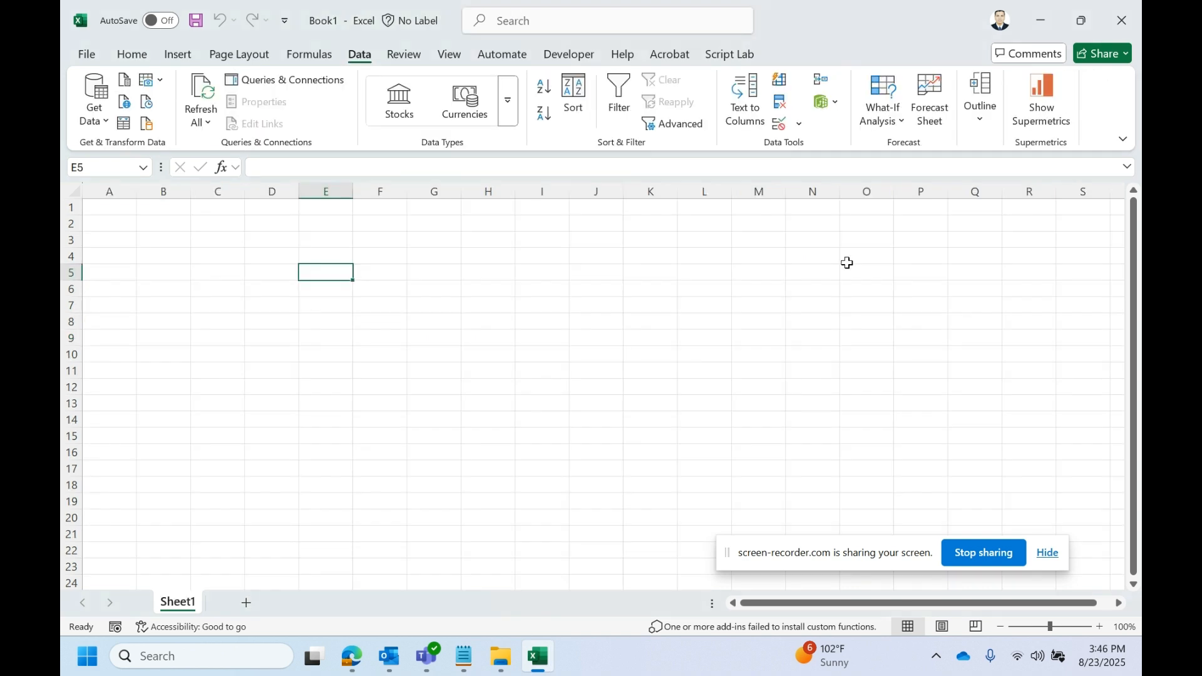
# - Check the full folder path of Budget.xlsx in File Explorer
pyautogui.click(1043, 21)
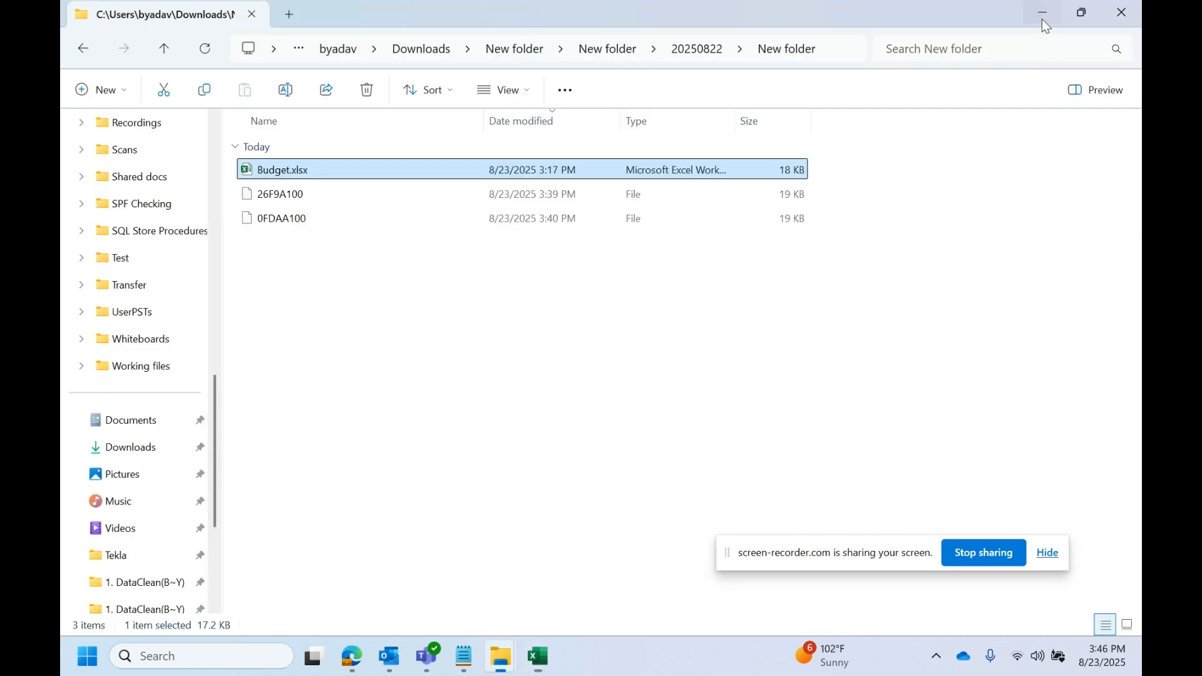
pyautogui.click(840, 53)
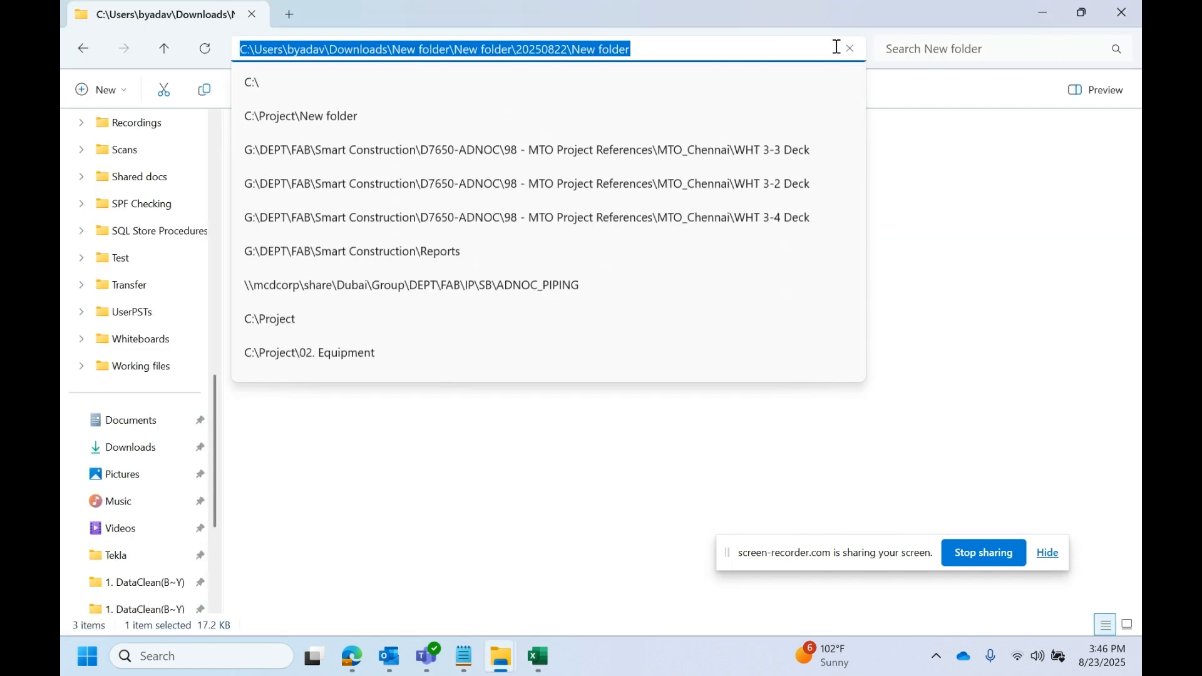
pyautogui.click(974, 303)
# - Return to Book1 and open the Get Data list of import sources
pyautogui.click(554, 671)
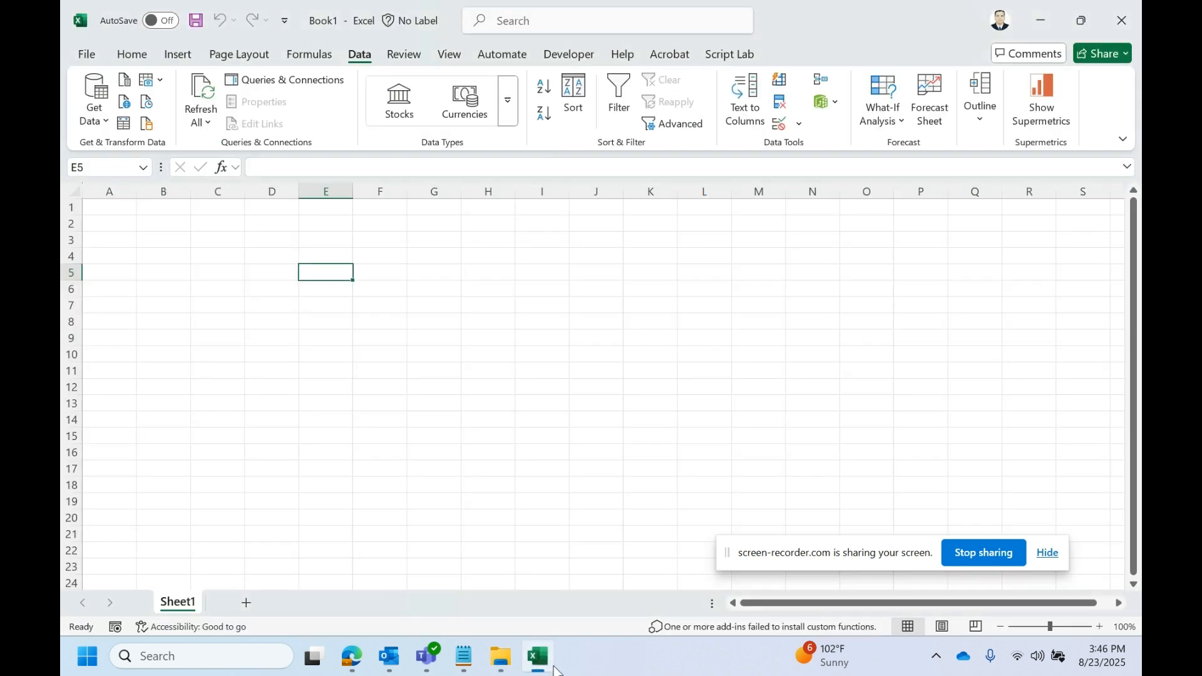
pyautogui.click(484, 293)
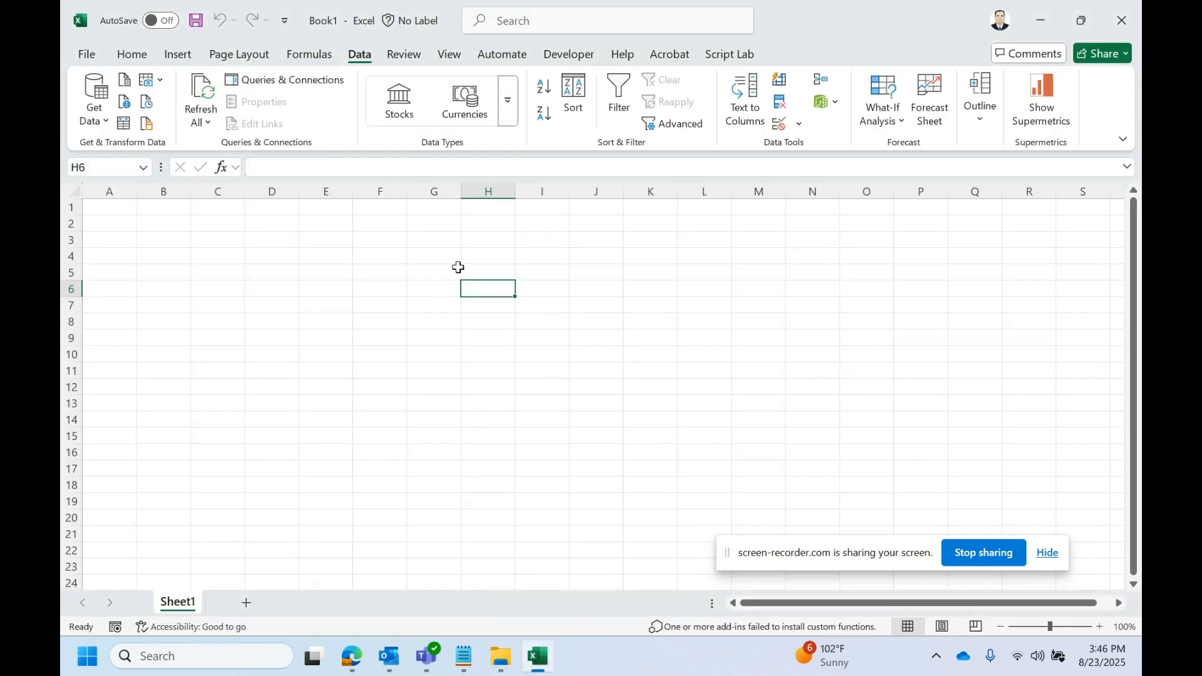
pyautogui.click(395, 55)
pyautogui.click(360, 53)
pyautogui.click(109, 123)
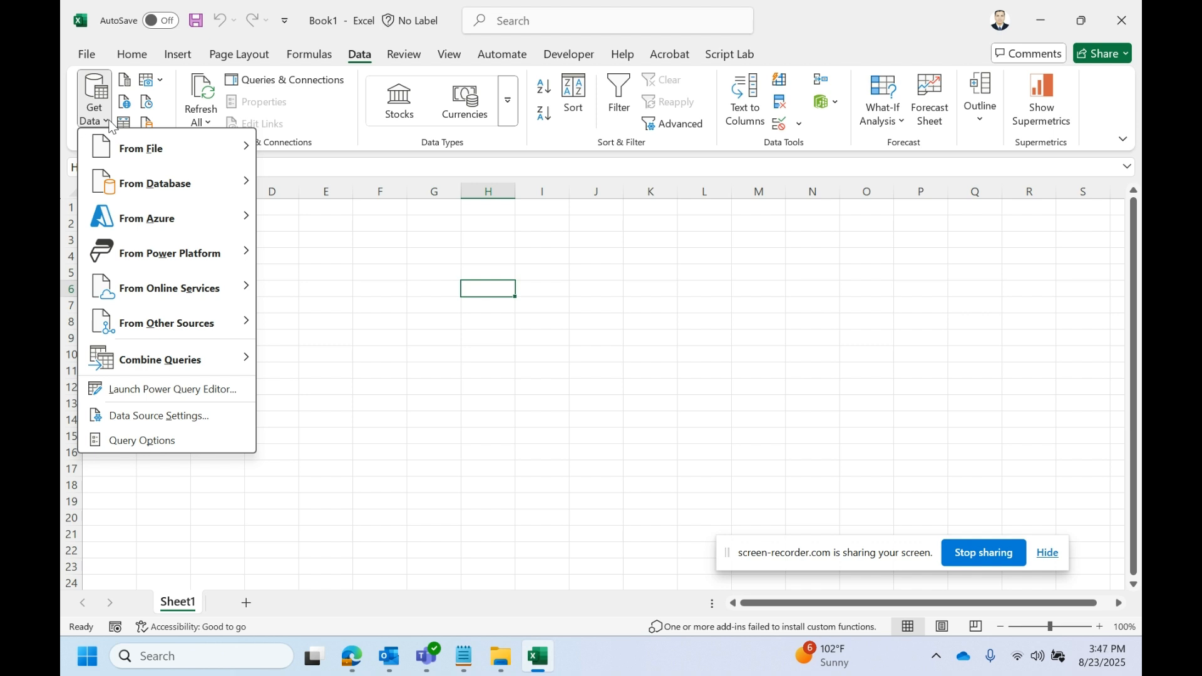
# - Choose From Excel Workbook and import Budget.xlsx from its folder
pyautogui.moveTo(135, 149)
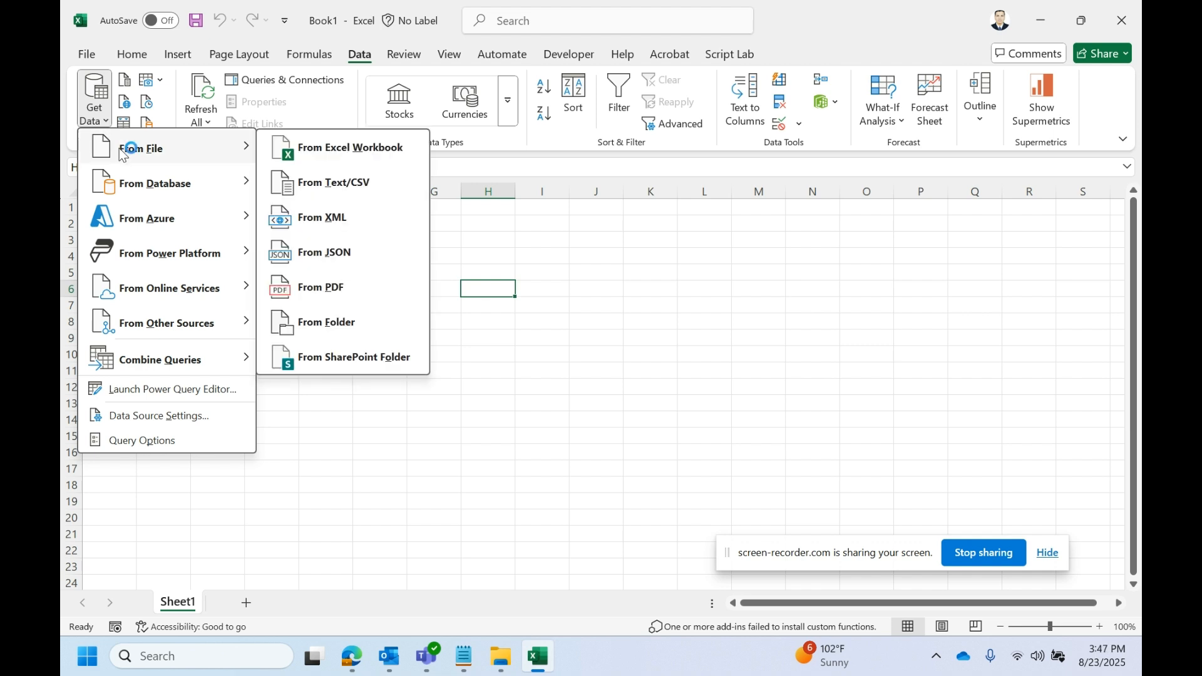
pyautogui.click(355, 153)
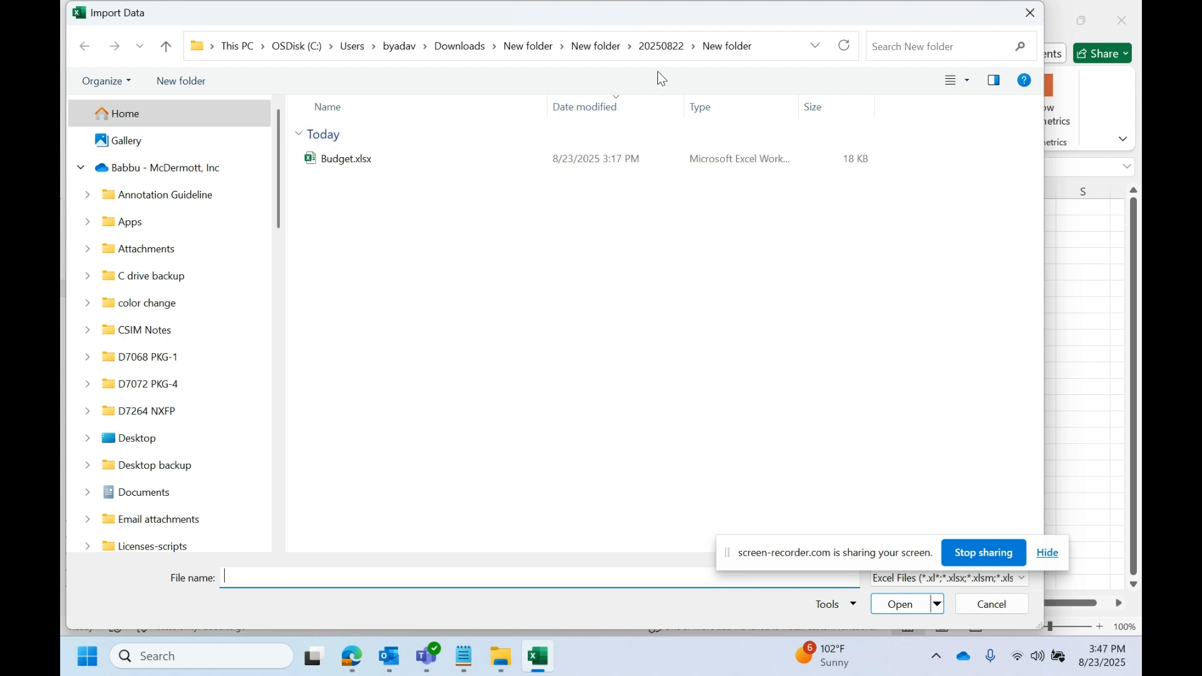
pyautogui.click(767, 42)
pyautogui.click(770, 41)
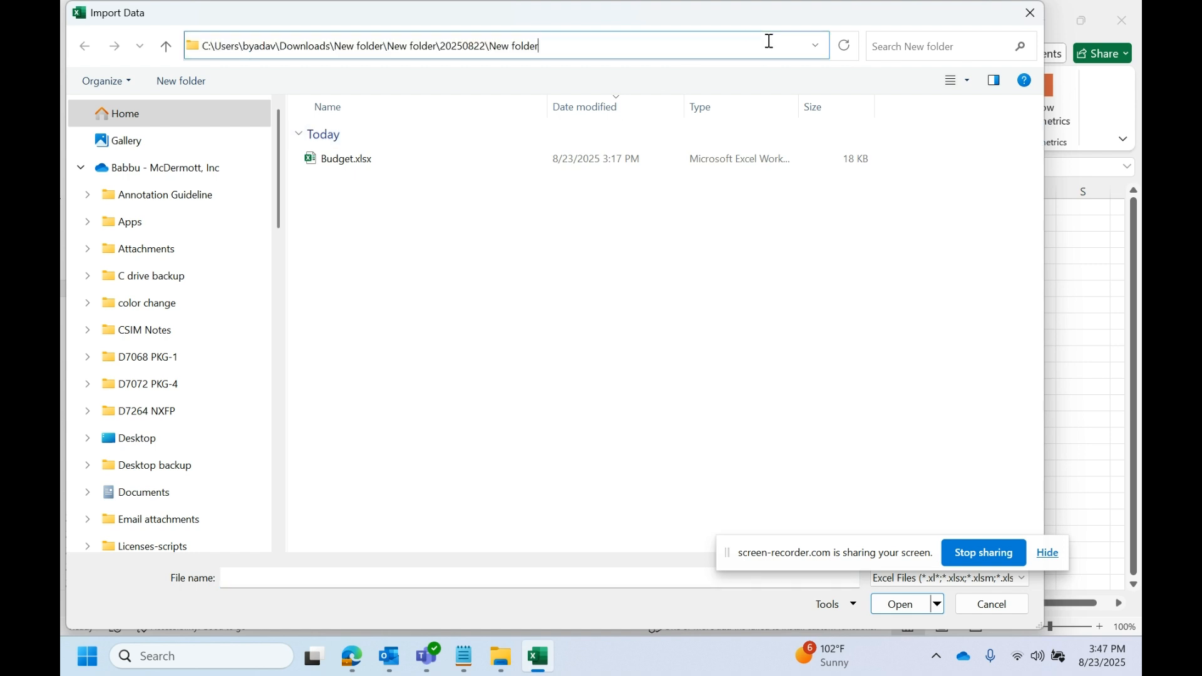
pyautogui.press('Return')
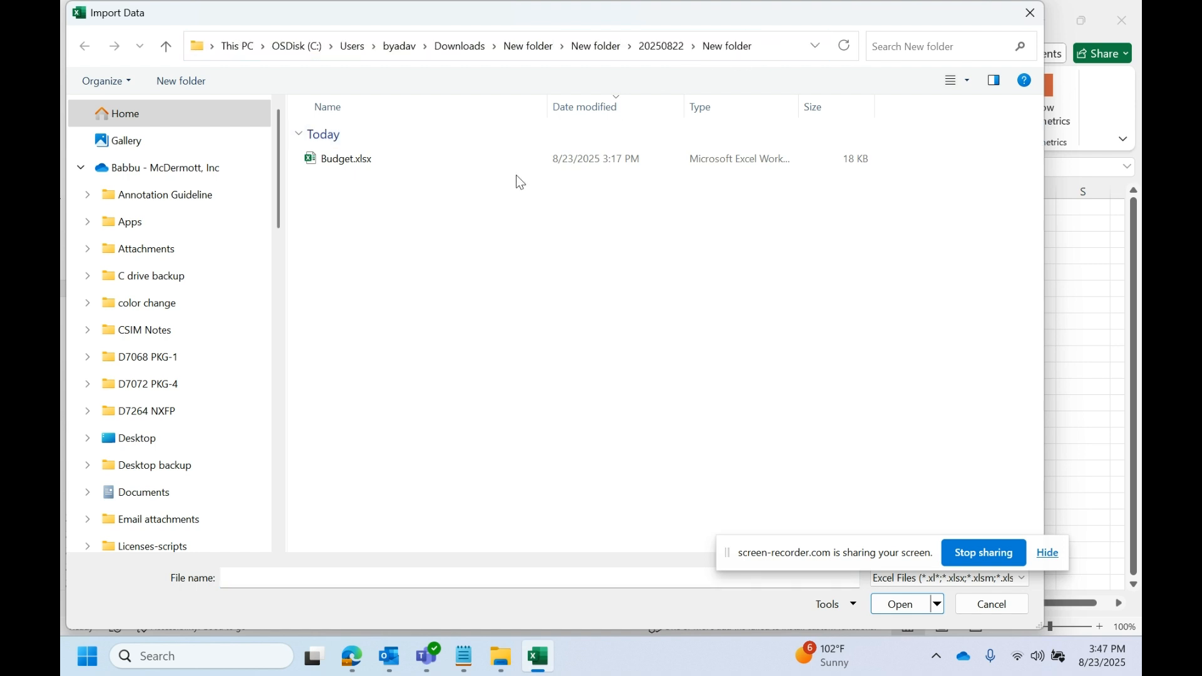
pyautogui.click(359, 163)
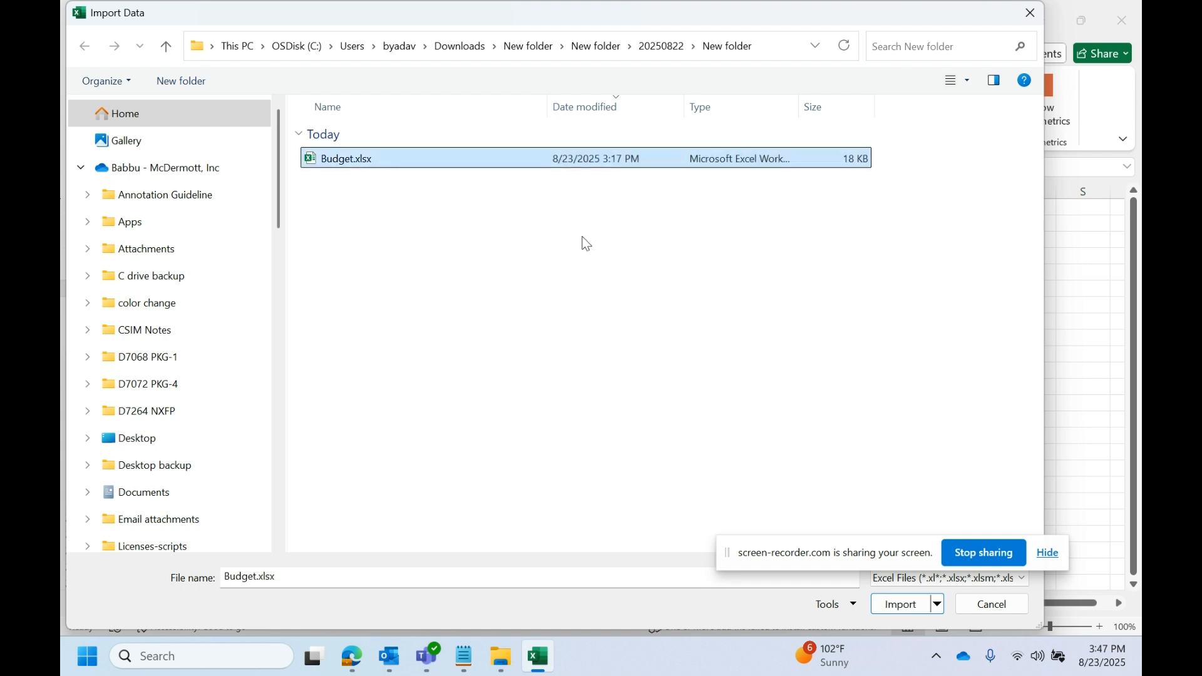
pyautogui.click(904, 609)
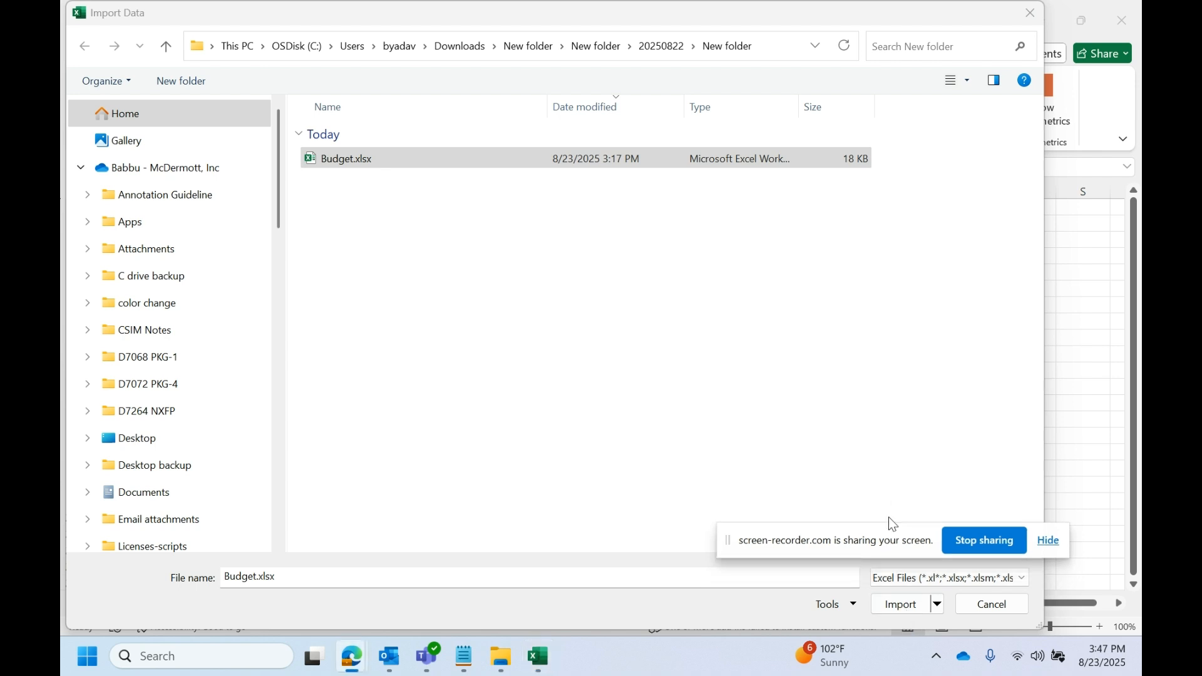
pyautogui.moveTo(891, 542); pyautogui.dragTo(913, 341)
pyautogui.click(903, 605)
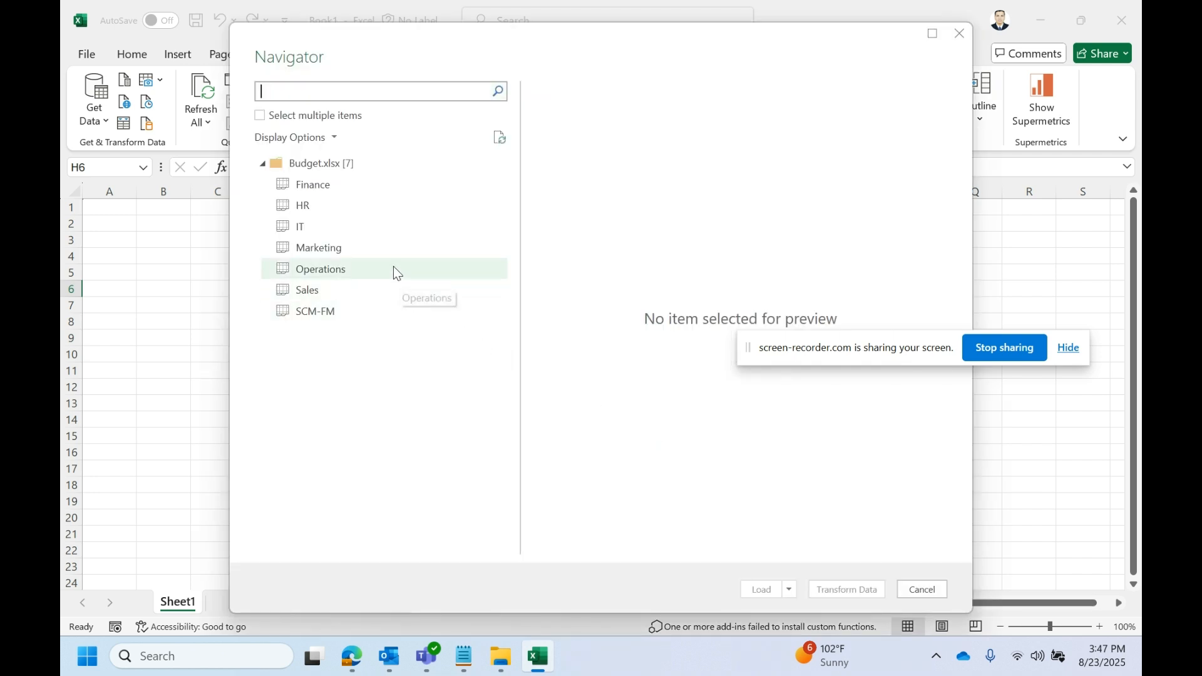
# - Preview the Finance, HR and IT sheets, then load the whole Budget.xlsx workbook for transforming
pyautogui.click(350, 178)
pyautogui.click(338, 209)
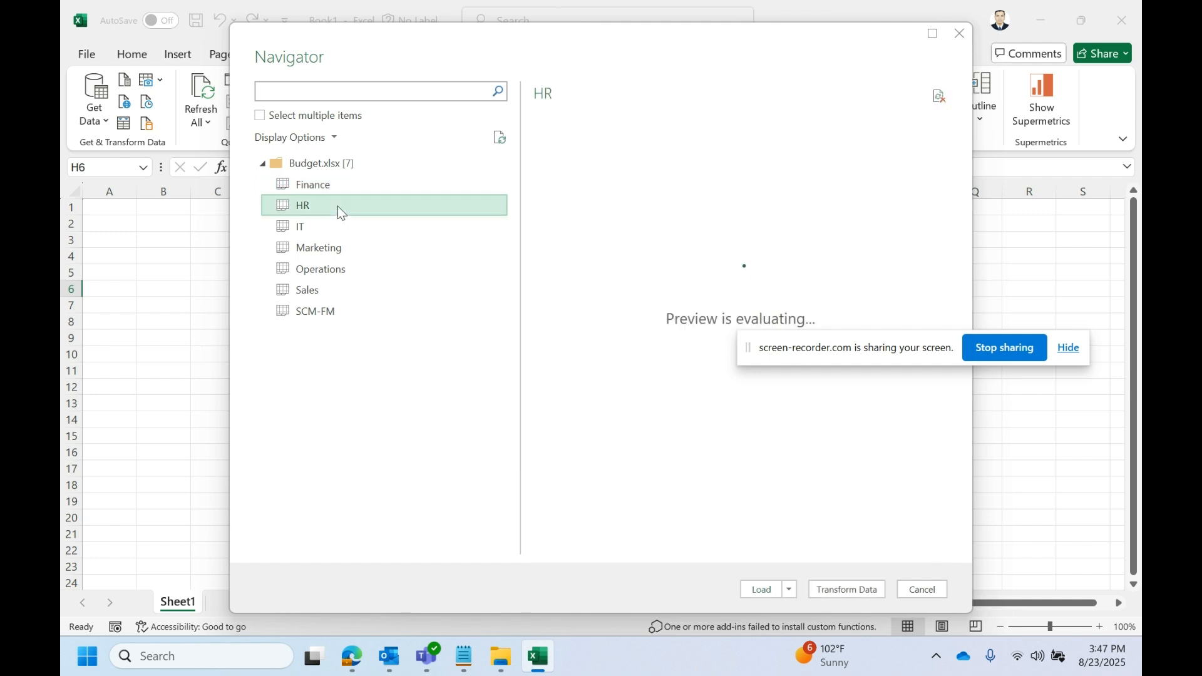
pyautogui.click(326, 228)
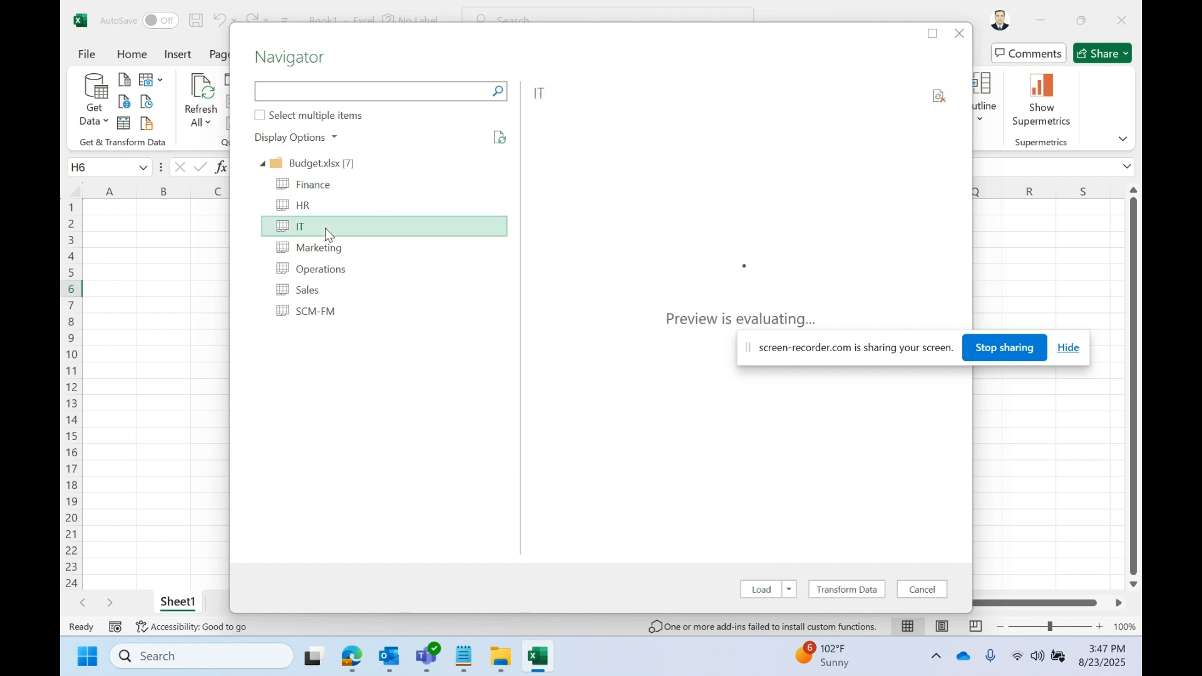
pyautogui.click(360, 175)
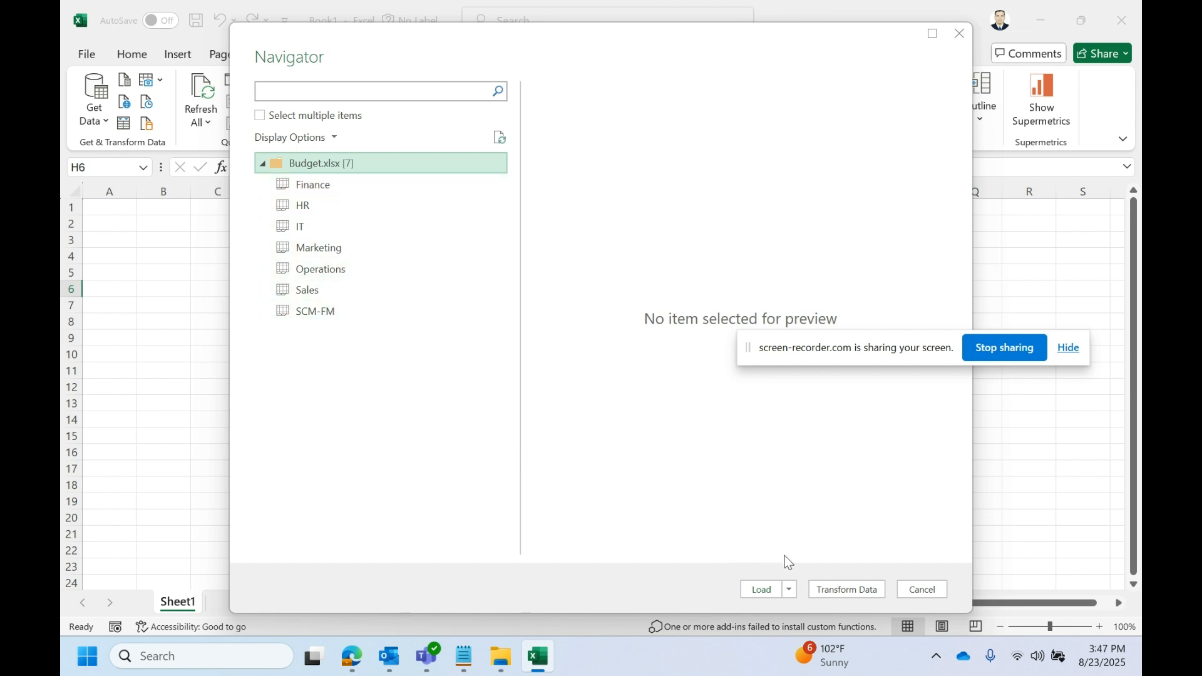
pyautogui.click(832, 588)
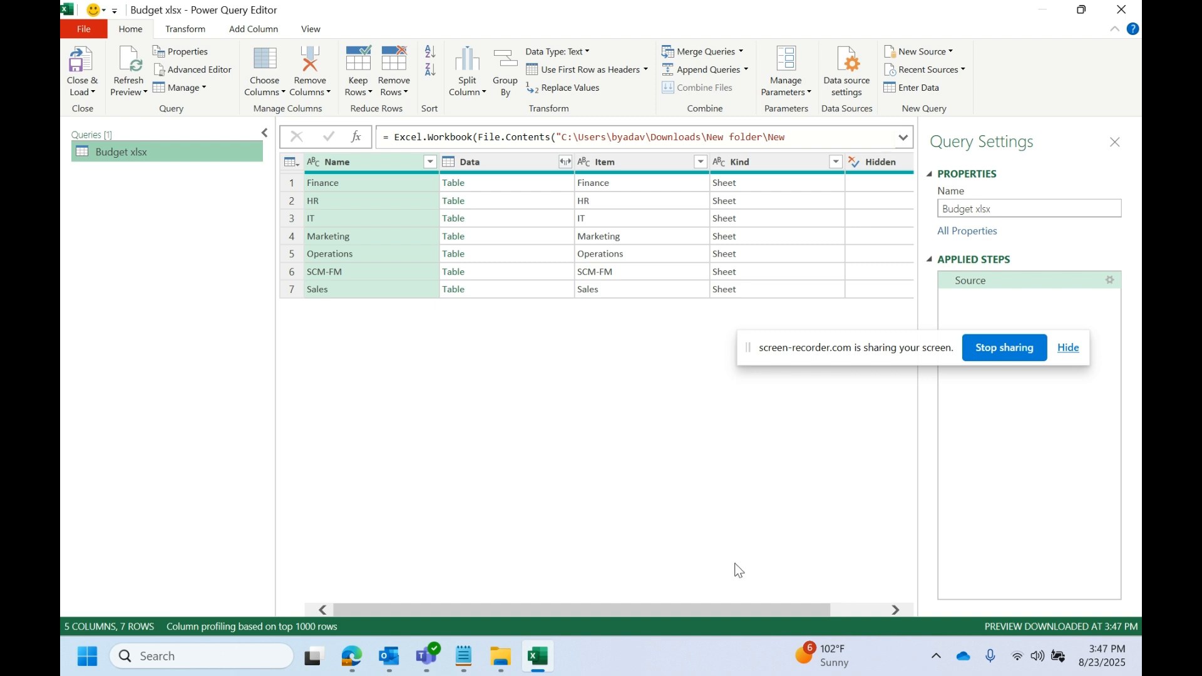
# - Select the Name and Data columns together in the sheet list
pyautogui.moveTo(736, 606); pyautogui.dragTo(701, 594)
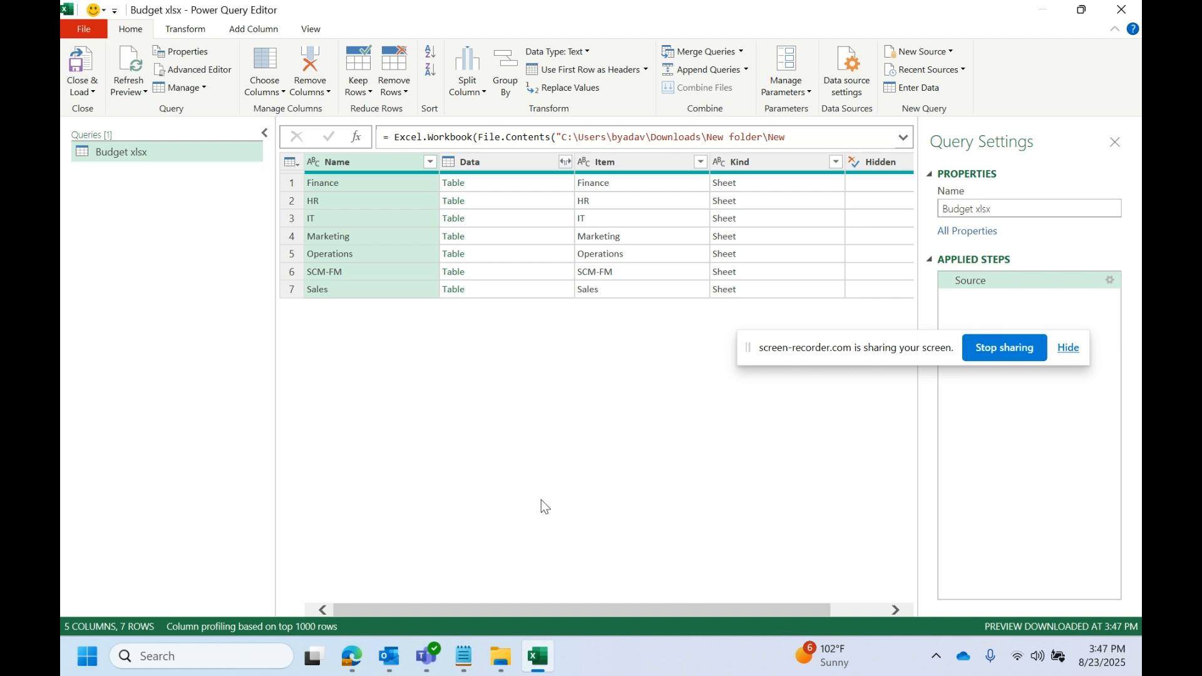
pyautogui.click(366, 177)
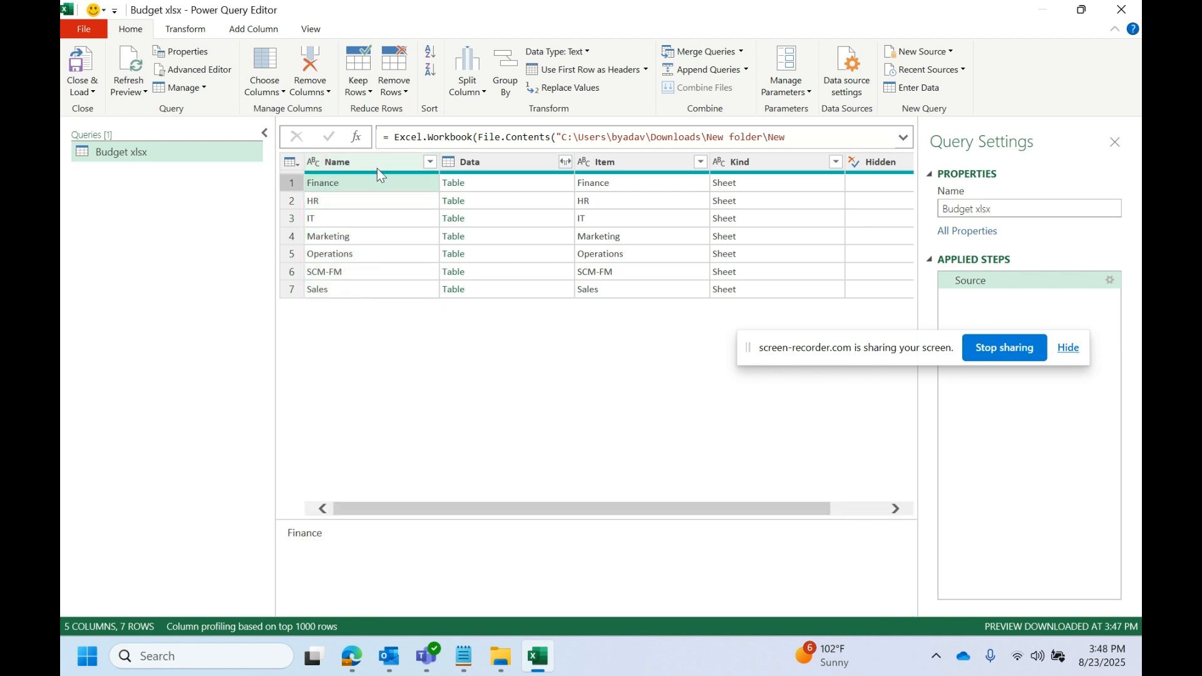
pyautogui.click(377, 165)
pyautogui.click(503, 171)
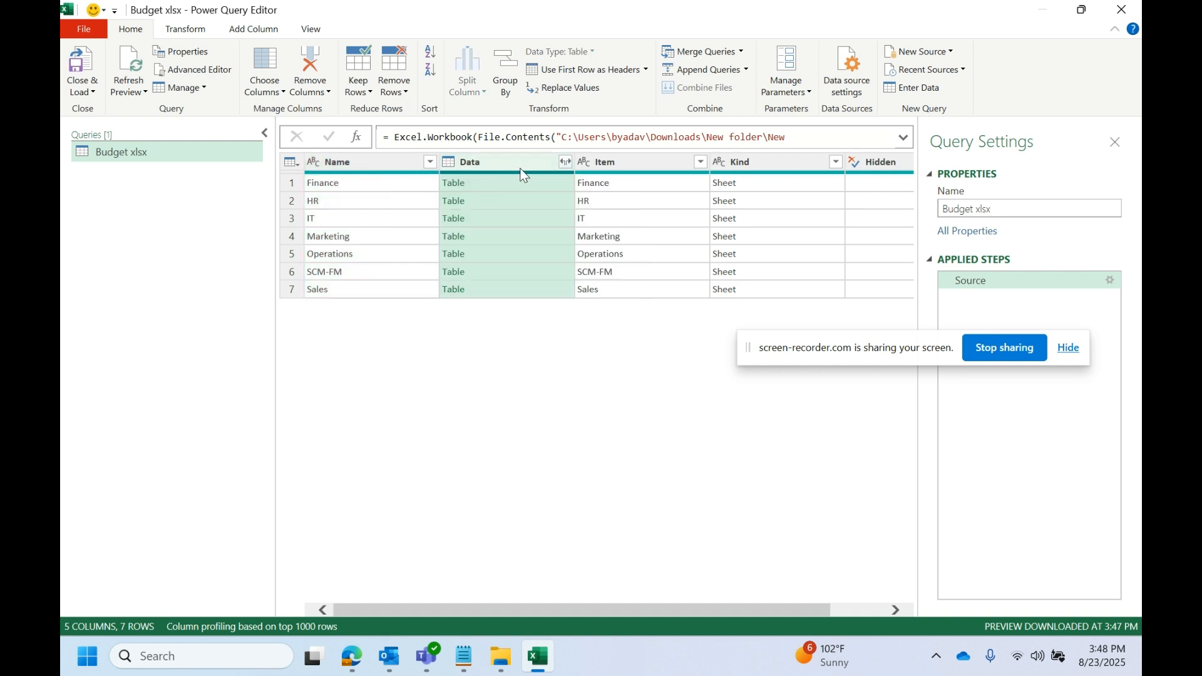
pyautogui.click(353, 164)
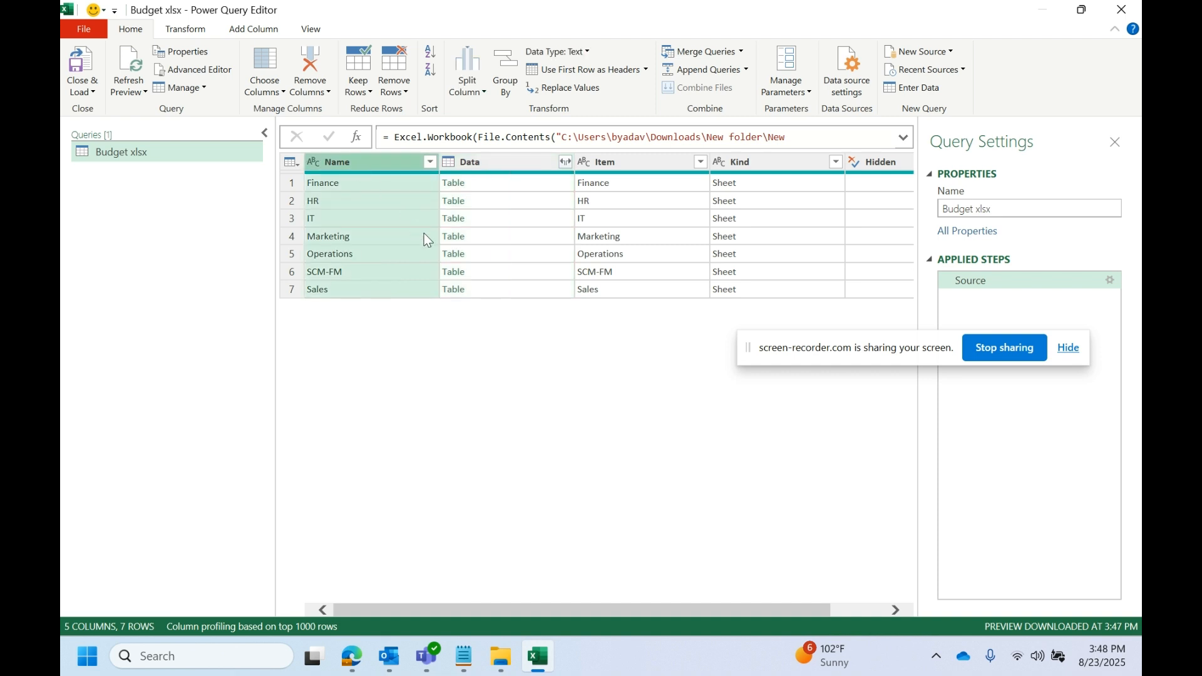
pyautogui.keyDown('ctrl'); pyautogui.click(489, 172); pyautogui.keyUp('ctrl')
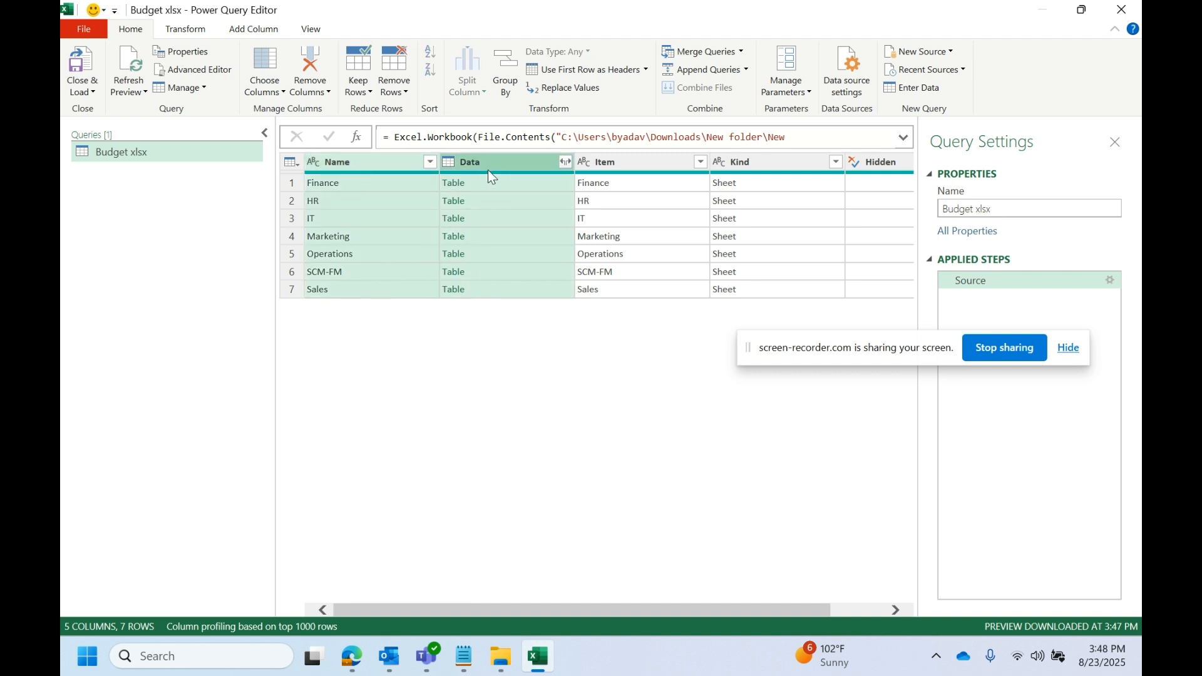
# - Remove all columns except Name and Data, then preview the HR and Finance tables
pyautogui.rightClick(489, 172)
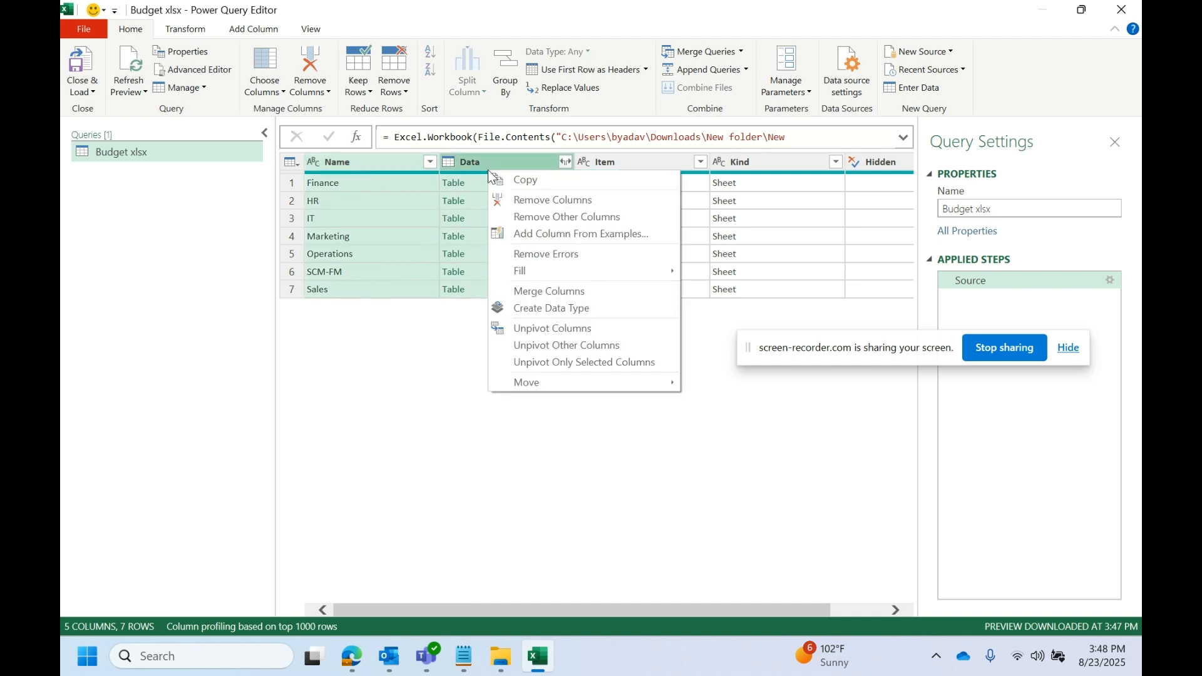
pyautogui.click(521, 223)
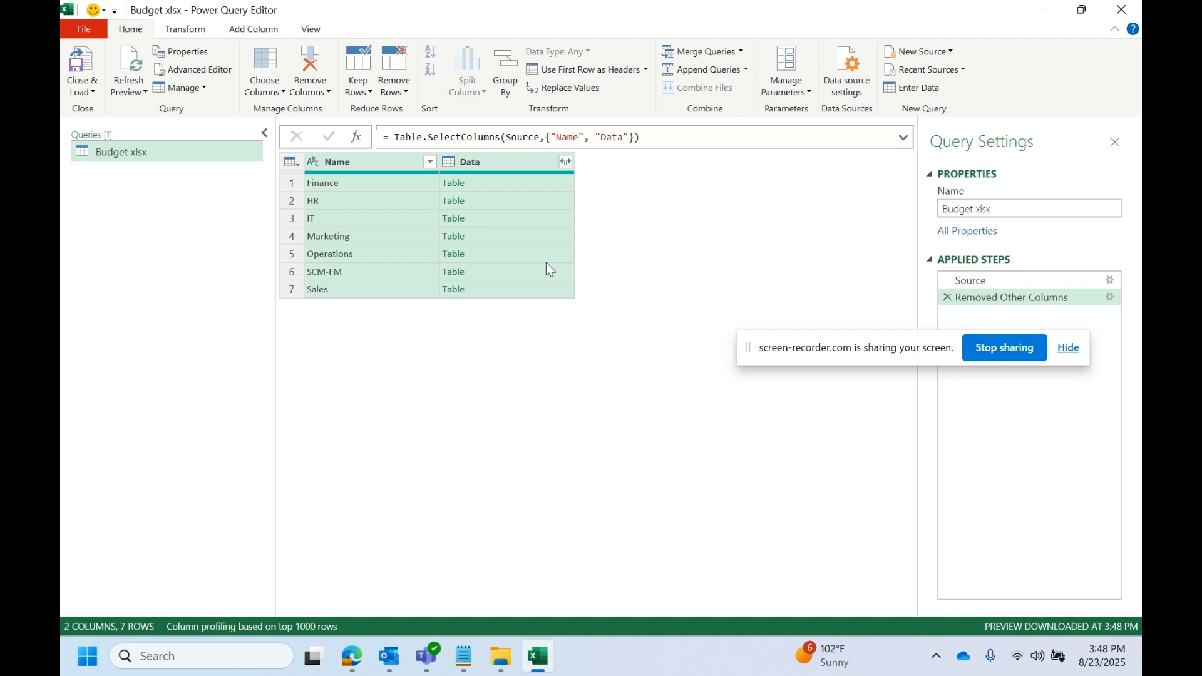
pyautogui.click(539, 203)
pyautogui.click(380, 193)
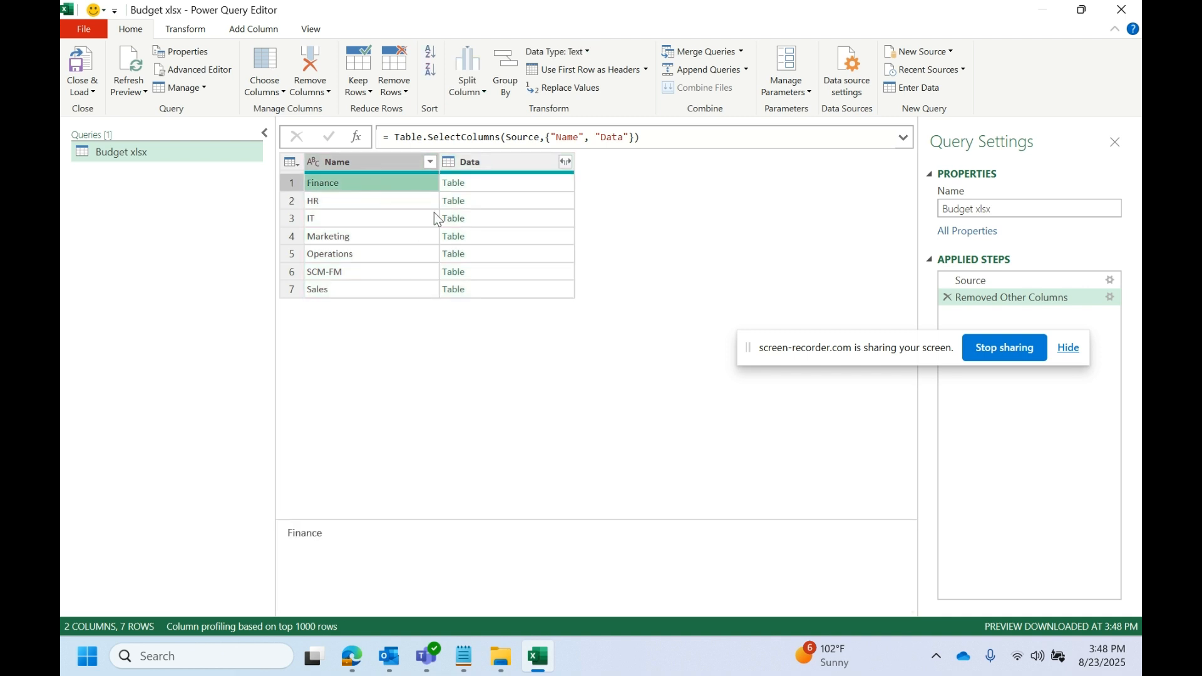
pyautogui.click(521, 187)
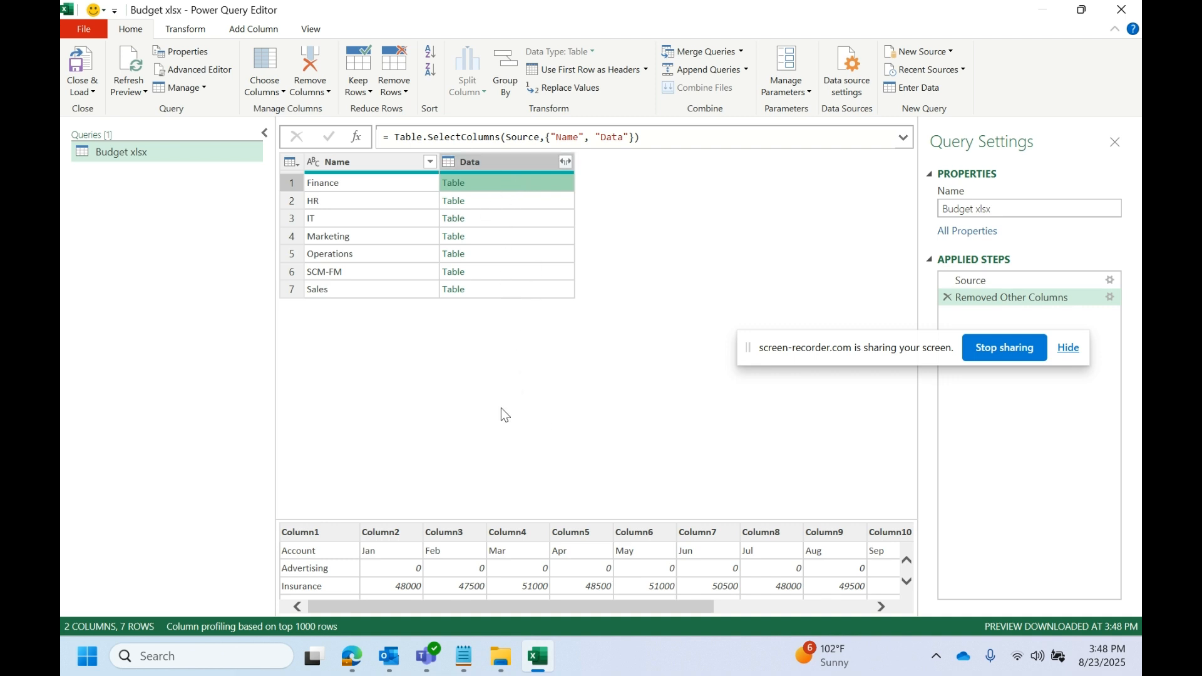
# - Add a Custom column with the formula [Data]
pyautogui.click(239, 34)
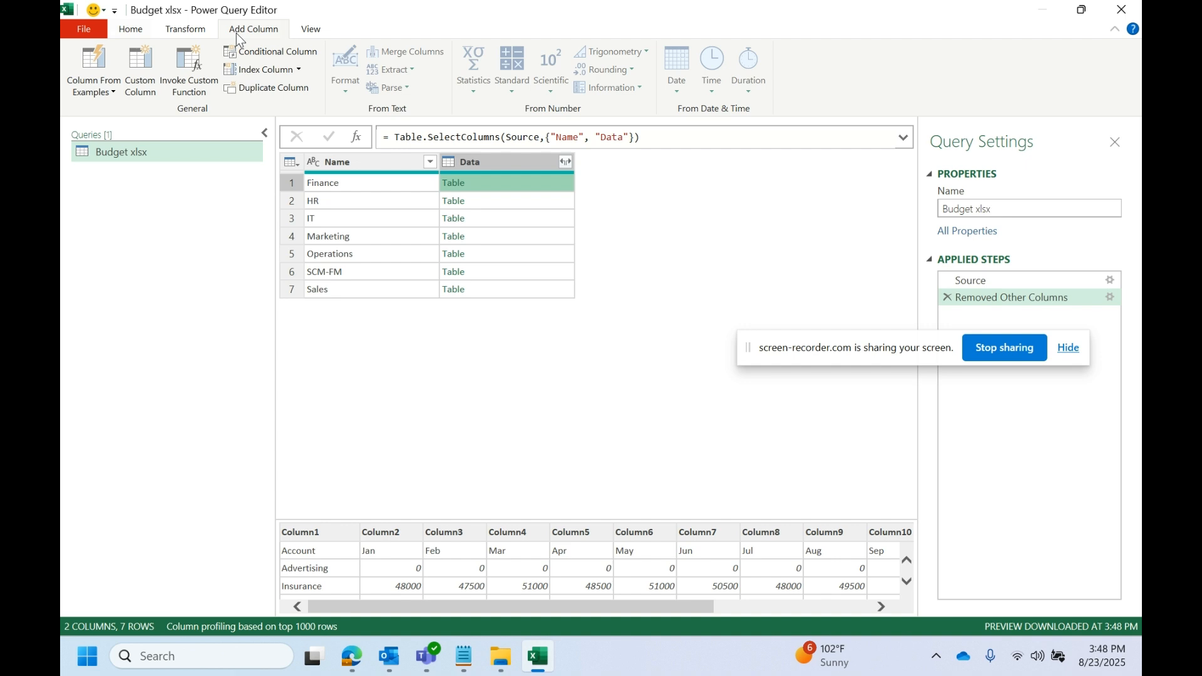
pyautogui.click(162, 97)
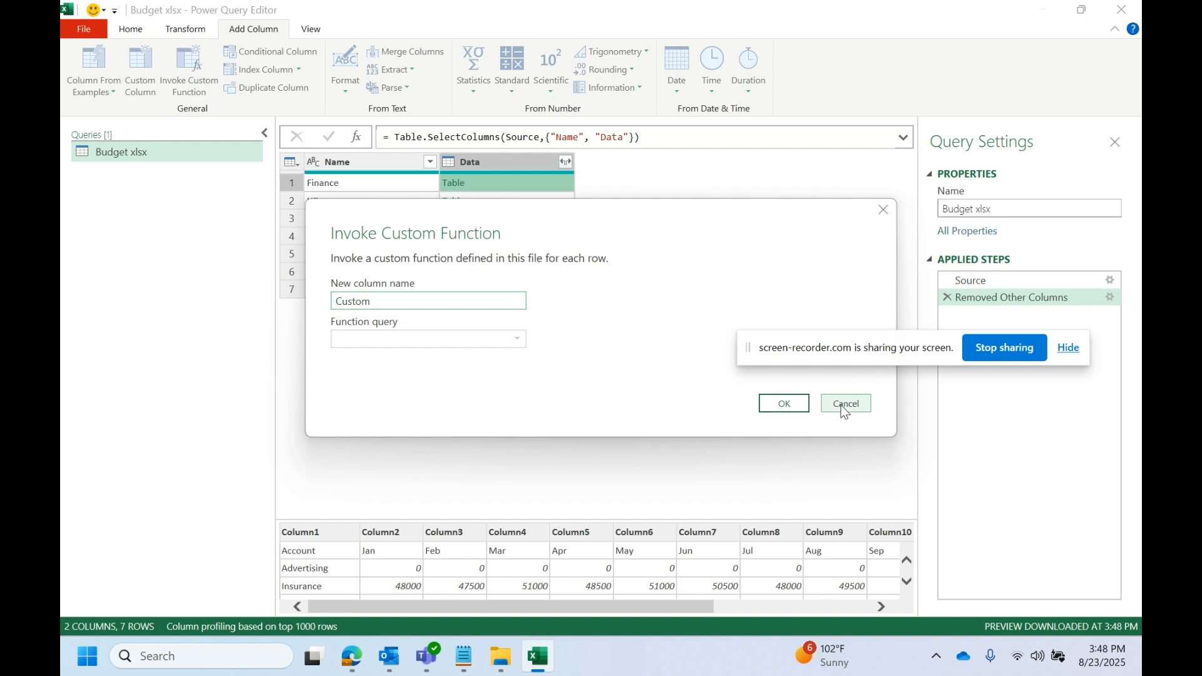
pyautogui.click(841, 405)
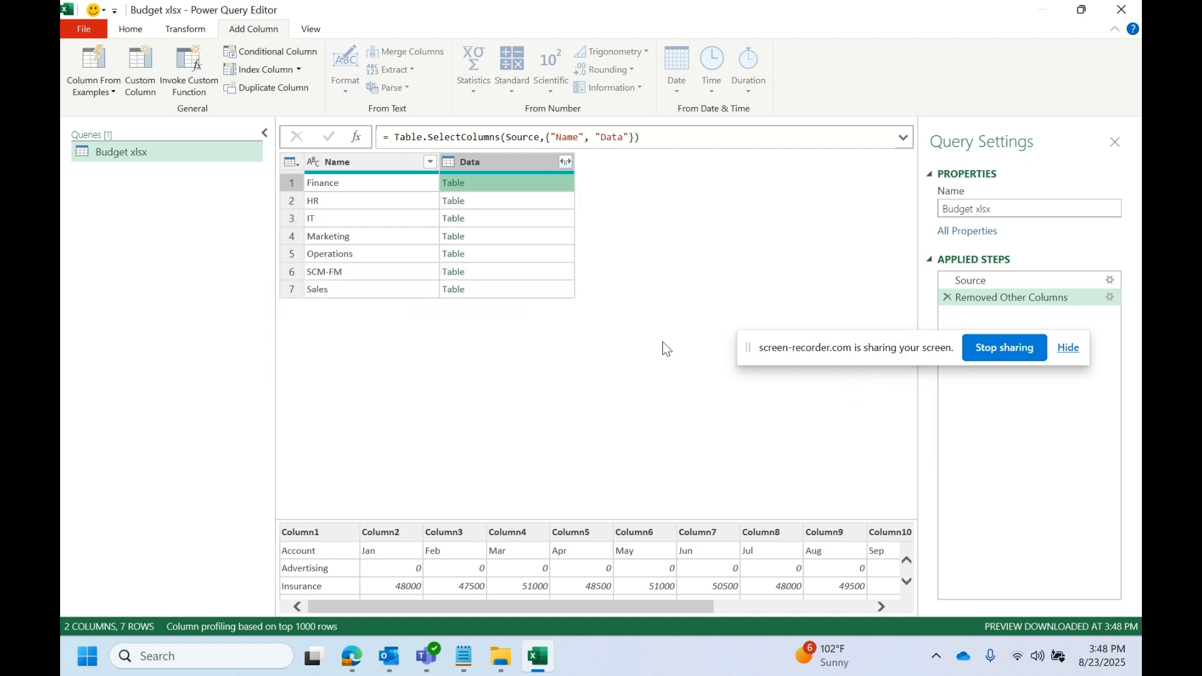
pyautogui.click(157, 93)
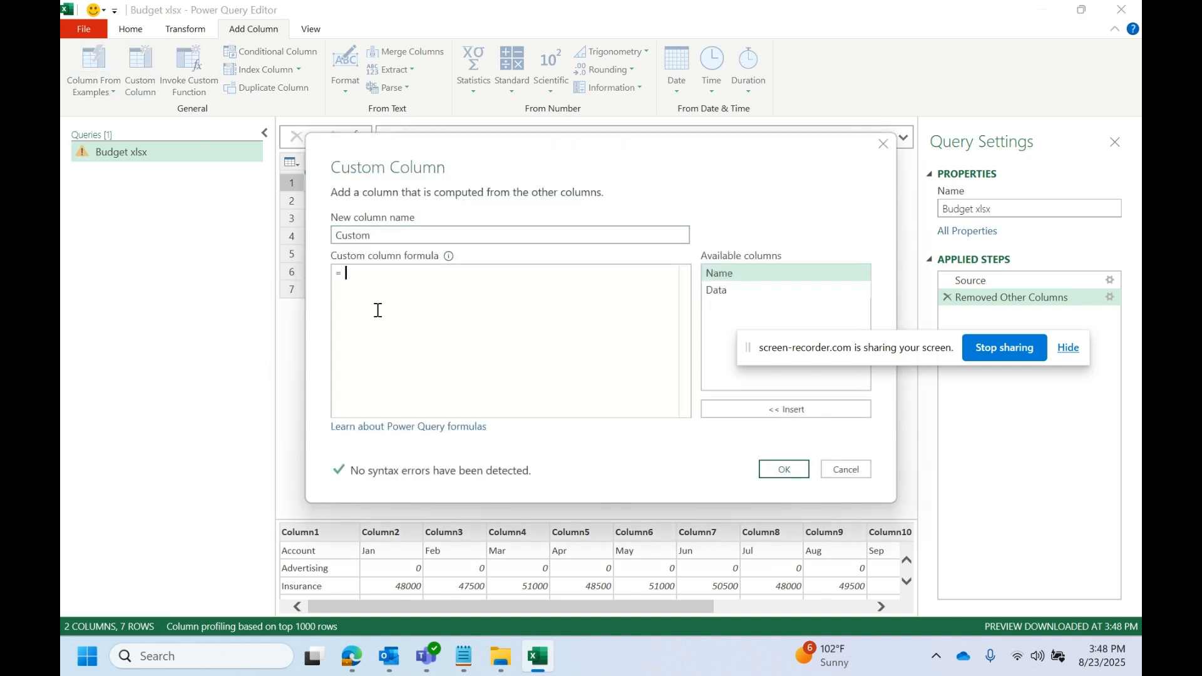
pyautogui.doubleClick(750, 293)
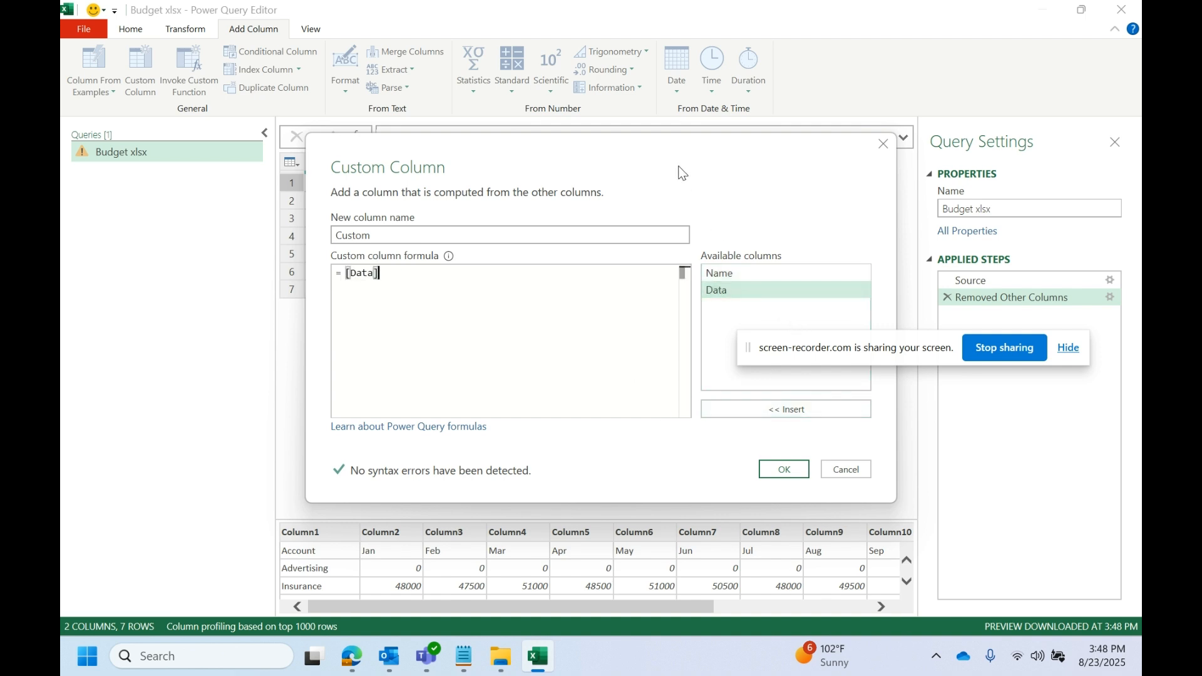
pyautogui.moveTo(671, 145); pyautogui.dragTo(573, 276)
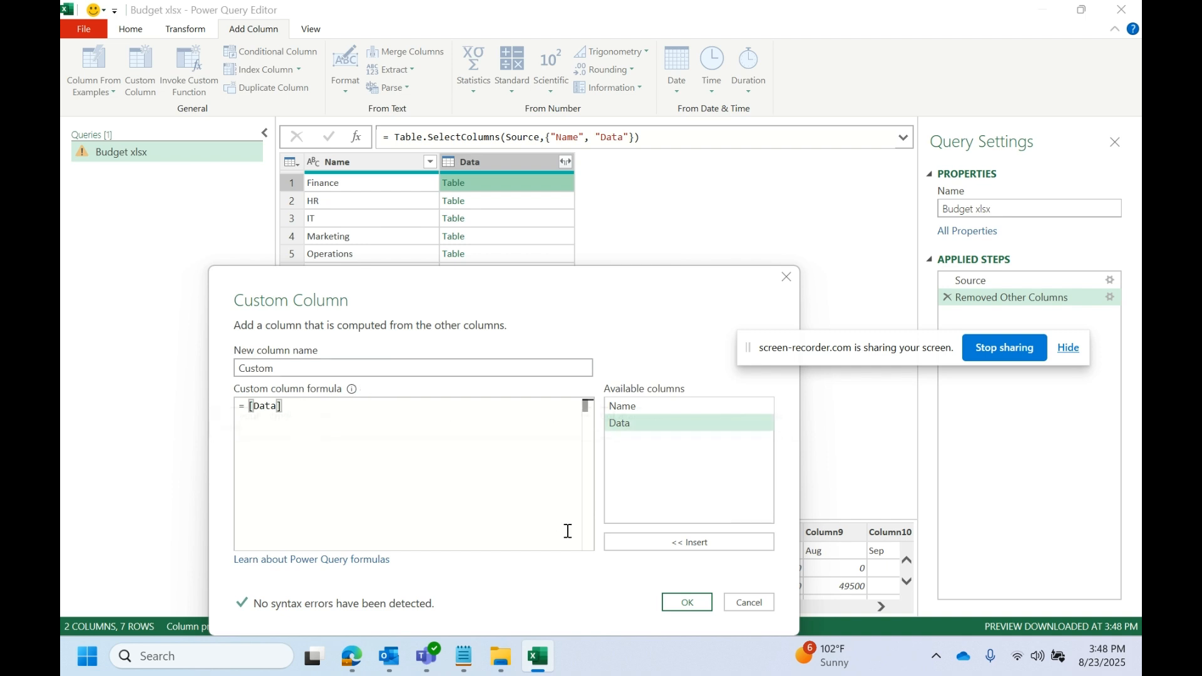
pyautogui.click(676, 600)
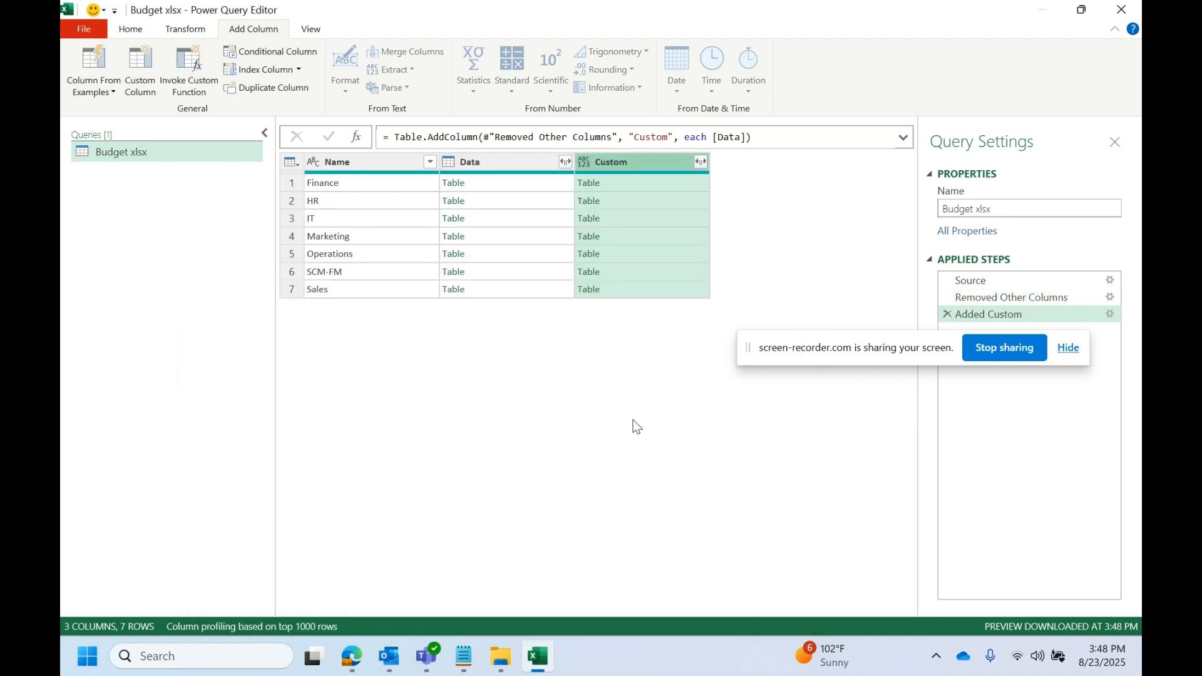
# - Preview the Marketing, IT and HR tables in the Custom column
pyautogui.click(634, 232)
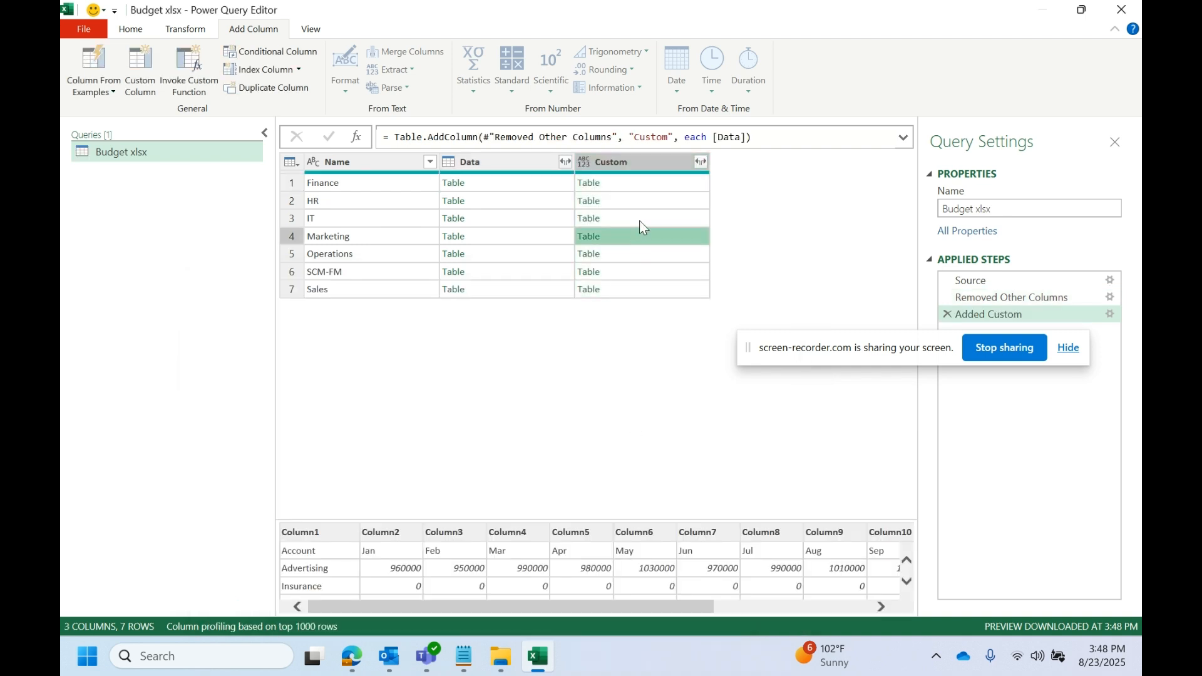
pyautogui.click(643, 219)
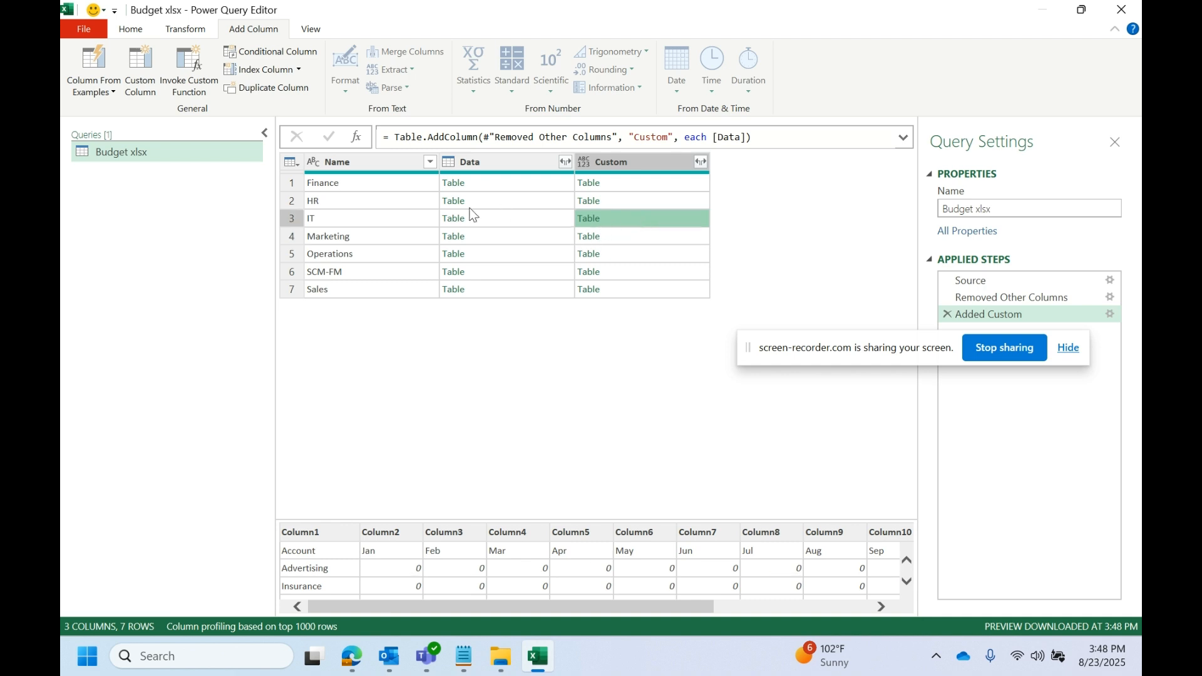
pyautogui.click(629, 207)
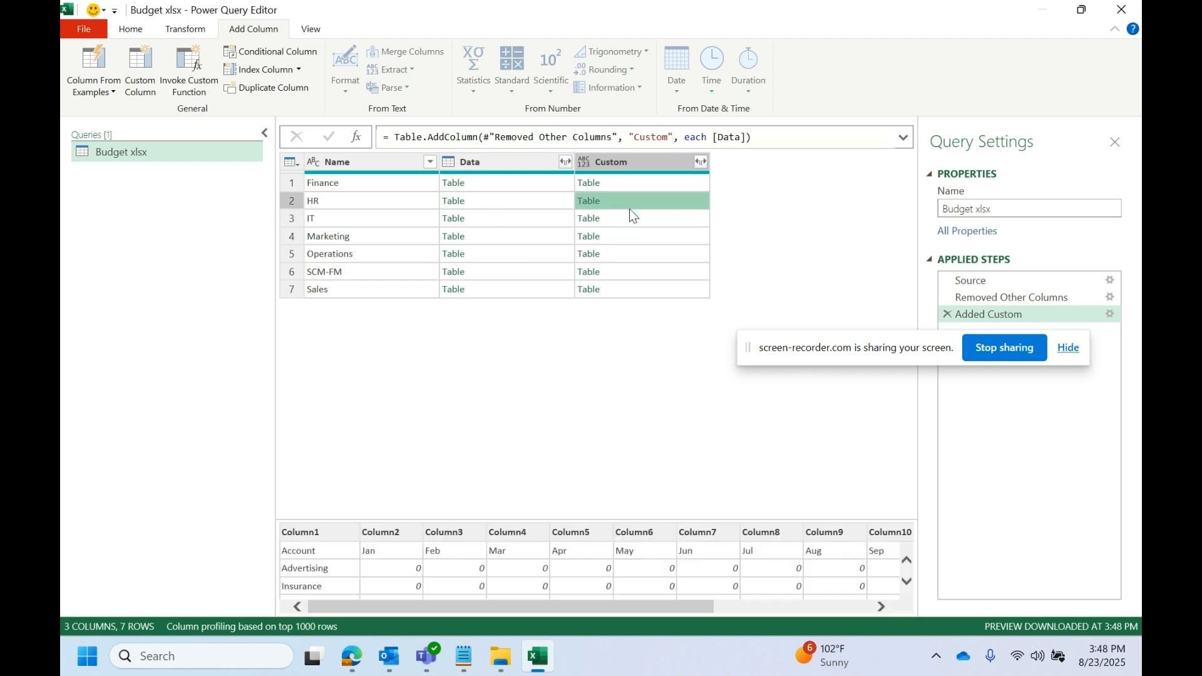
pyautogui.moveTo(889, 354); pyautogui.dragTo(925, 448)
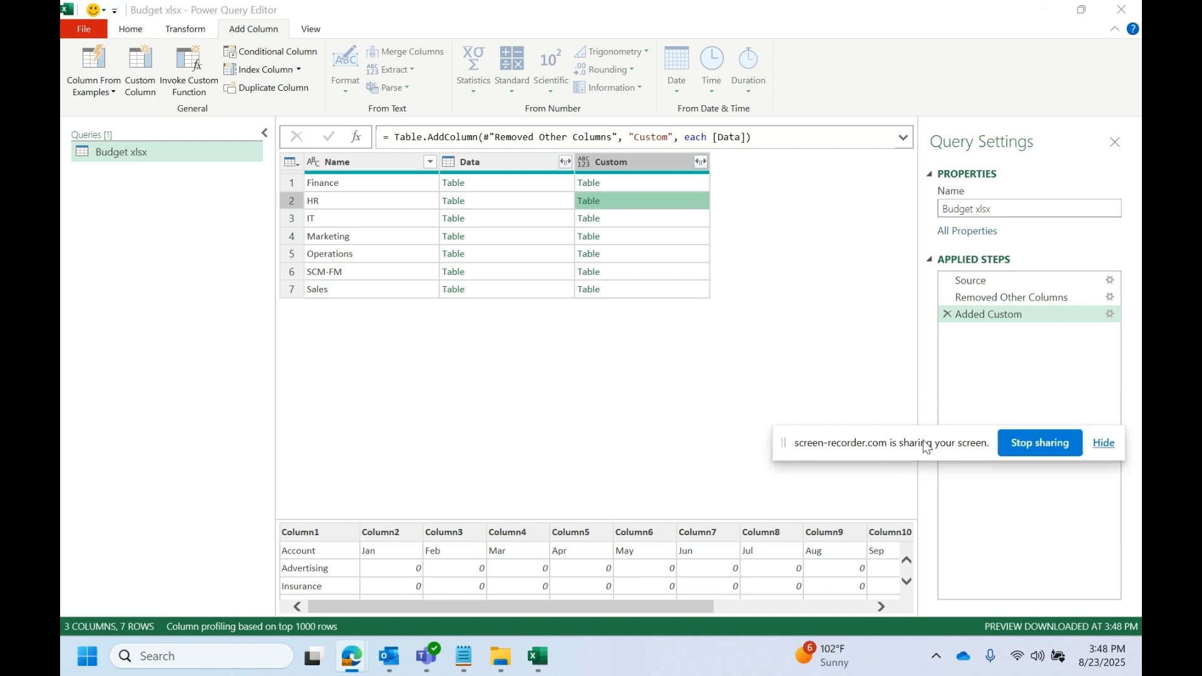
# - Reopen the Added Custom formula and start wrapping [Data] in Table.Combine(
pyautogui.click(1110, 315)
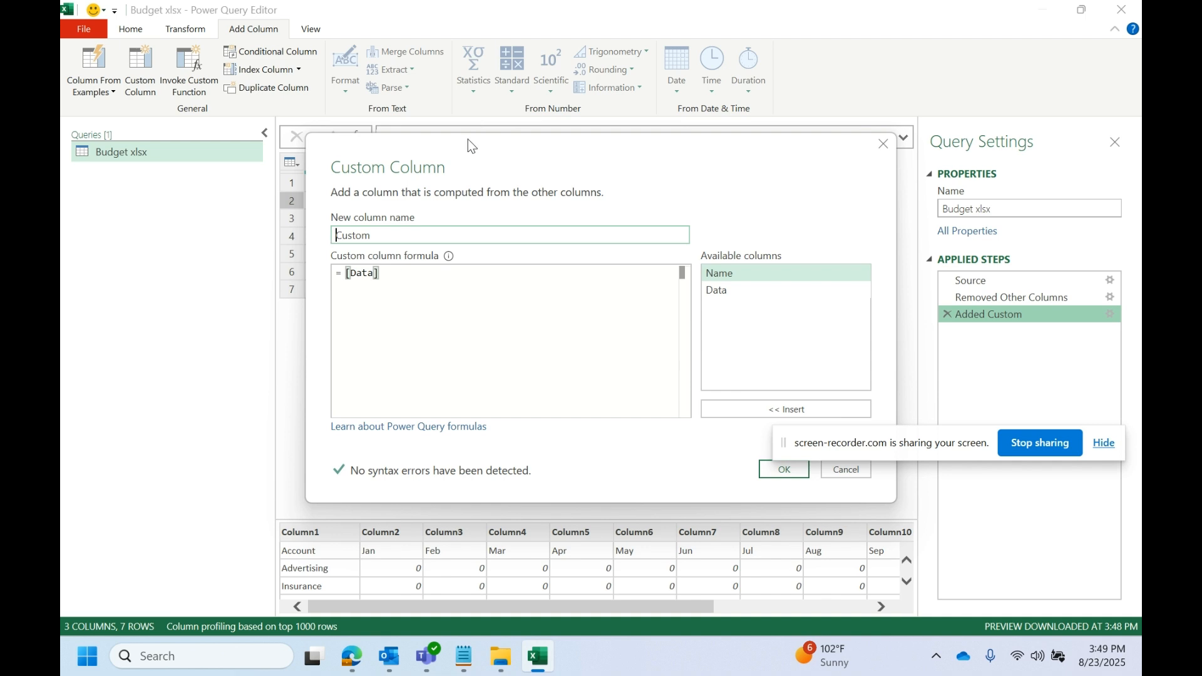
pyautogui.click(468, 139)
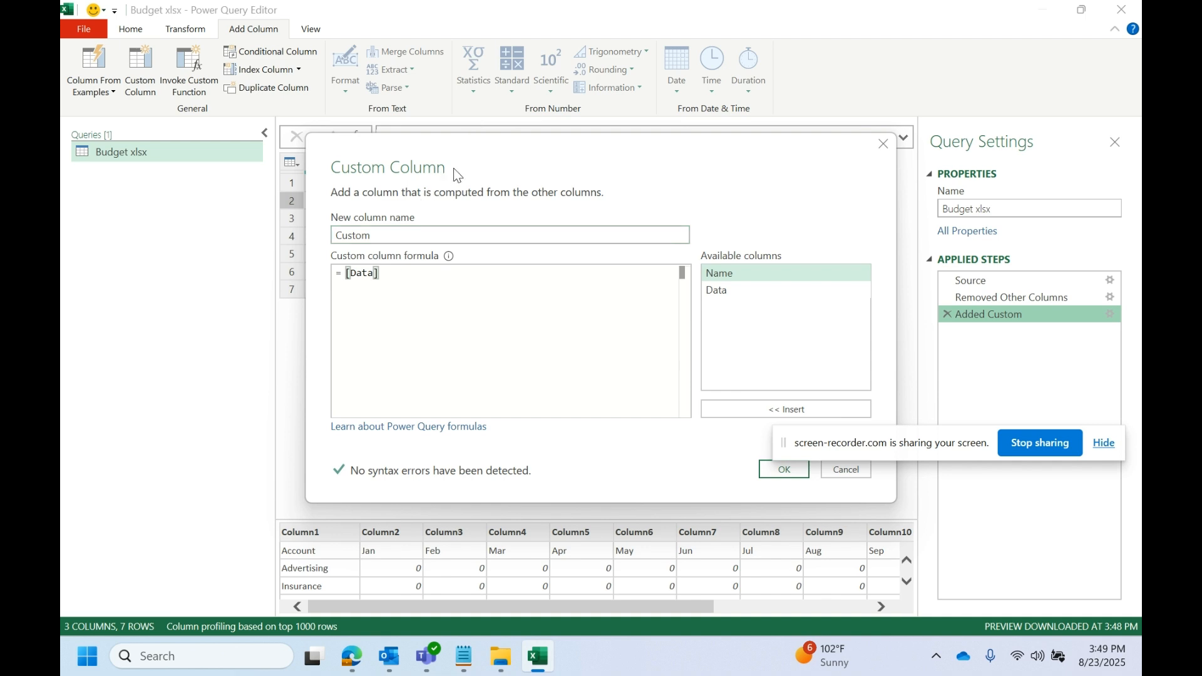
pyautogui.moveTo(453, 167); pyautogui.dragTo(417, 168)
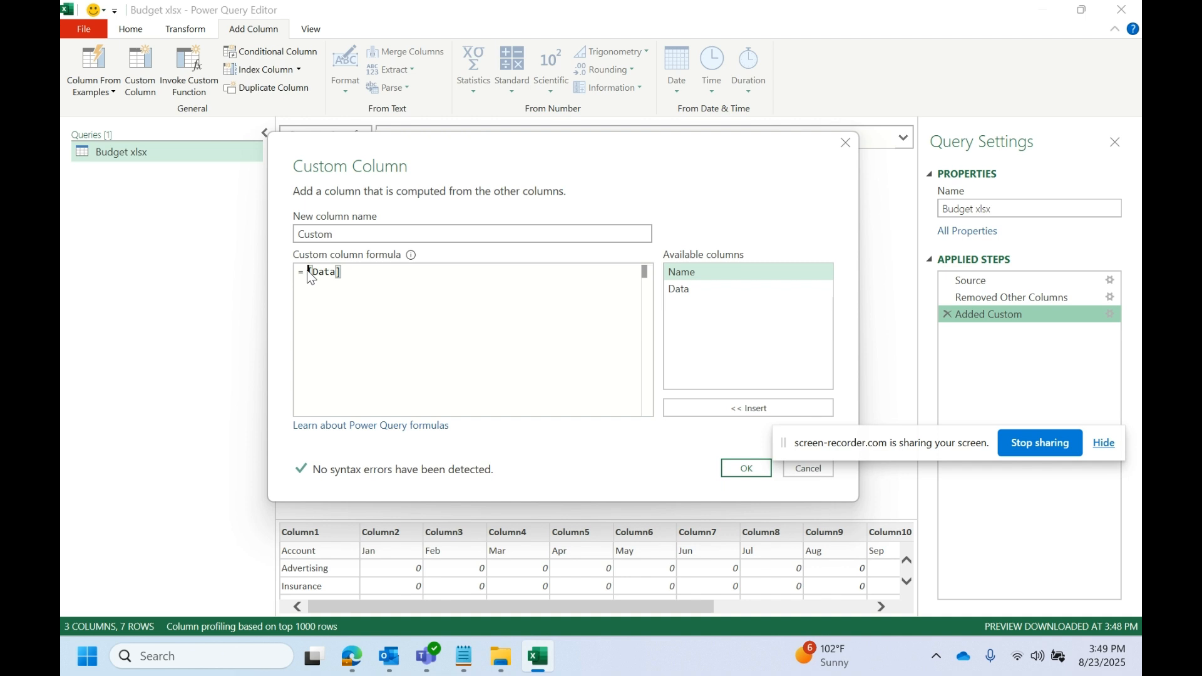
pyautogui.press('Return')
pyautogui.press('Return')
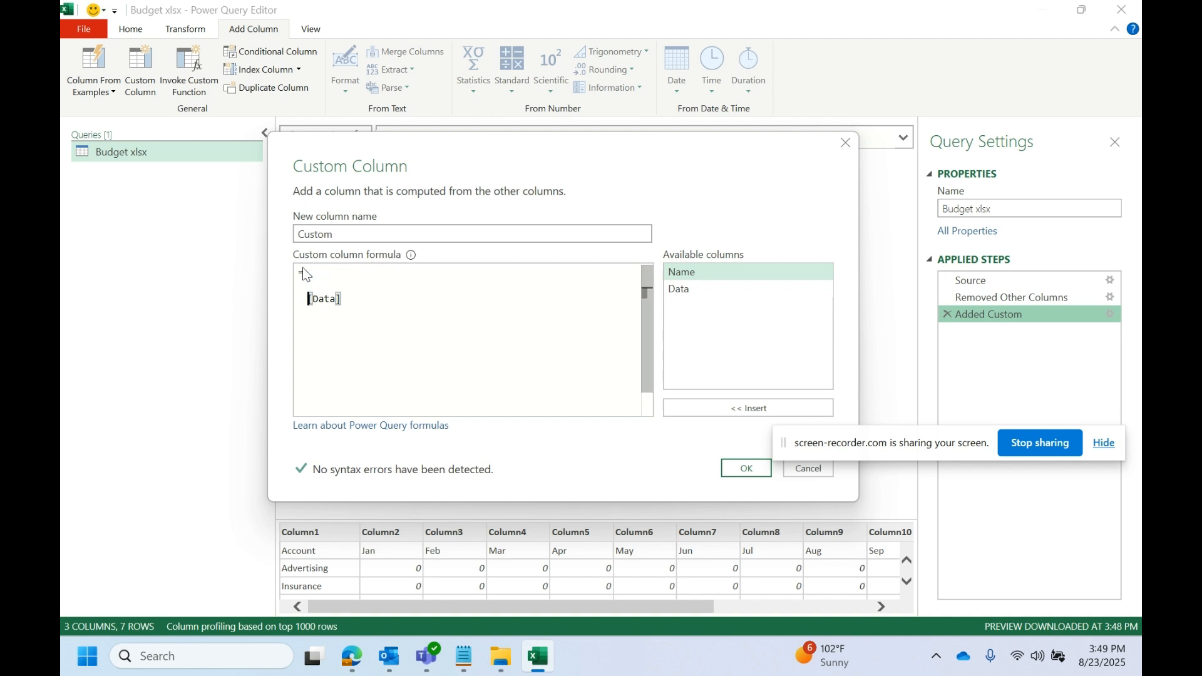
pyautogui.click(328, 271)
pyautogui.write('table.com')
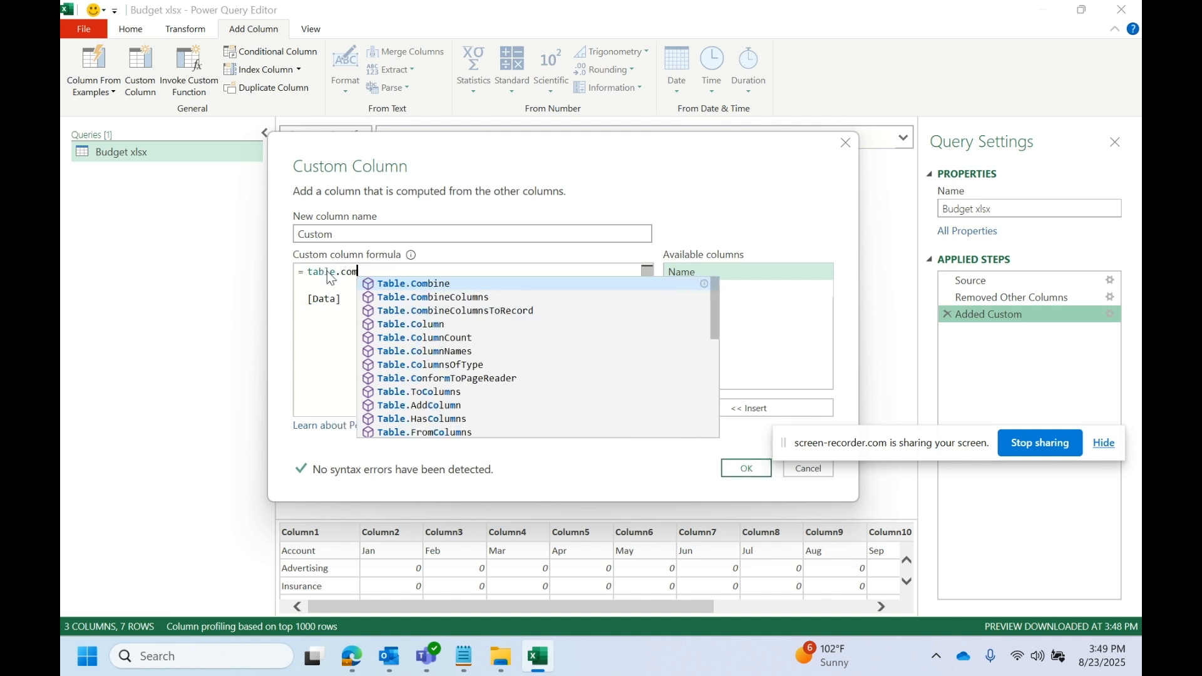
pyautogui.click(459, 283)
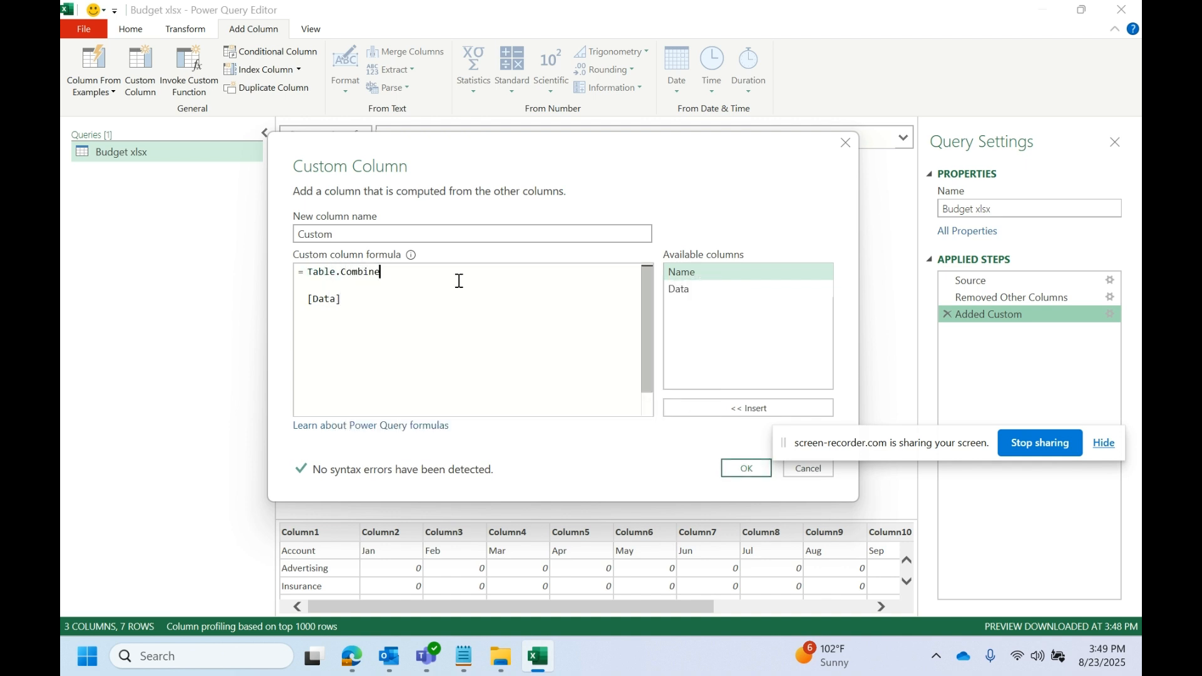
pyautogui.write('(')
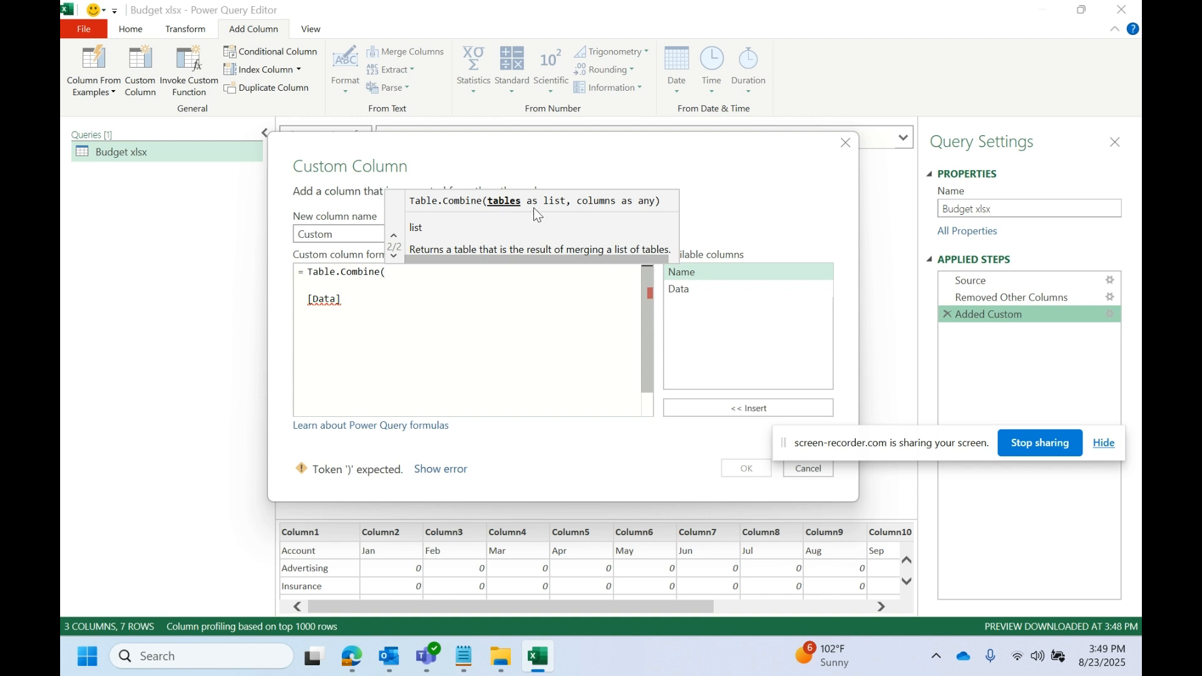
# - Remove the Table.Combine wrapper from the Custom formula again
pyautogui.click(365, 300)
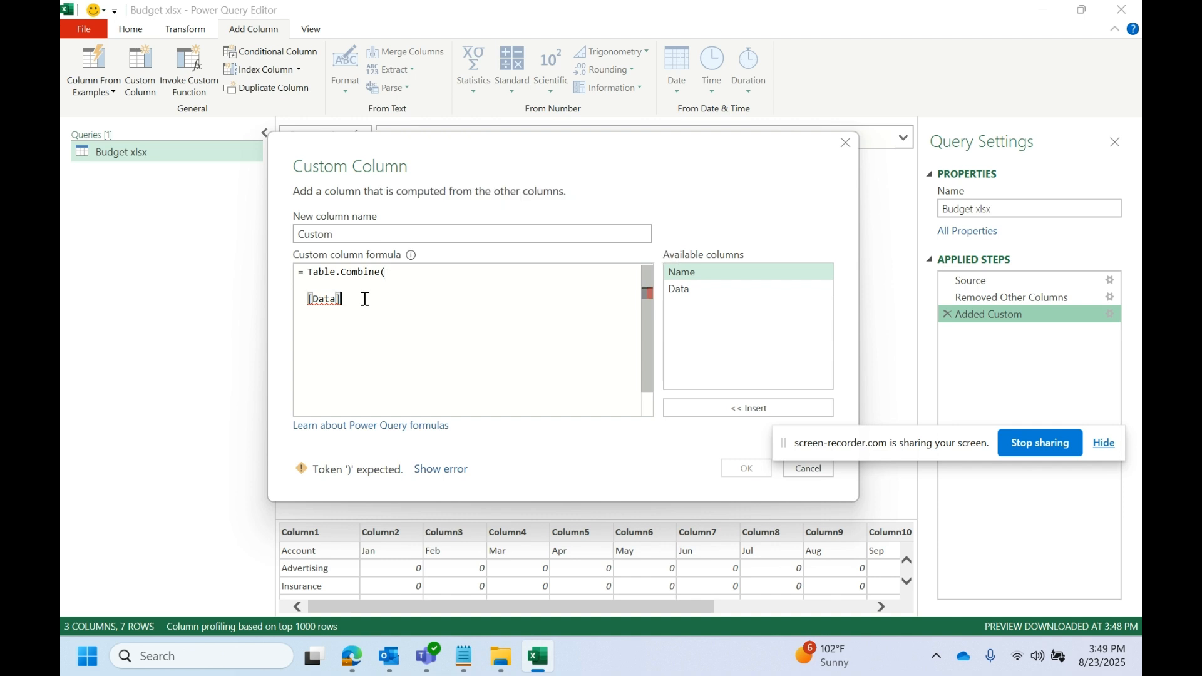
pyautogui.hotkey('shift', 'Left')
pyautogui.hotkey('shift', 'Left')
pyautogui.hotkey('shift', 'Left')
pyautogui.hotkey('shift', 'Left')
pyautogui.hotkey('shift', 'Left')
pyautogui.hotkey('shift', 'Left')
pyautogui.hotkey('shift', 'Up')
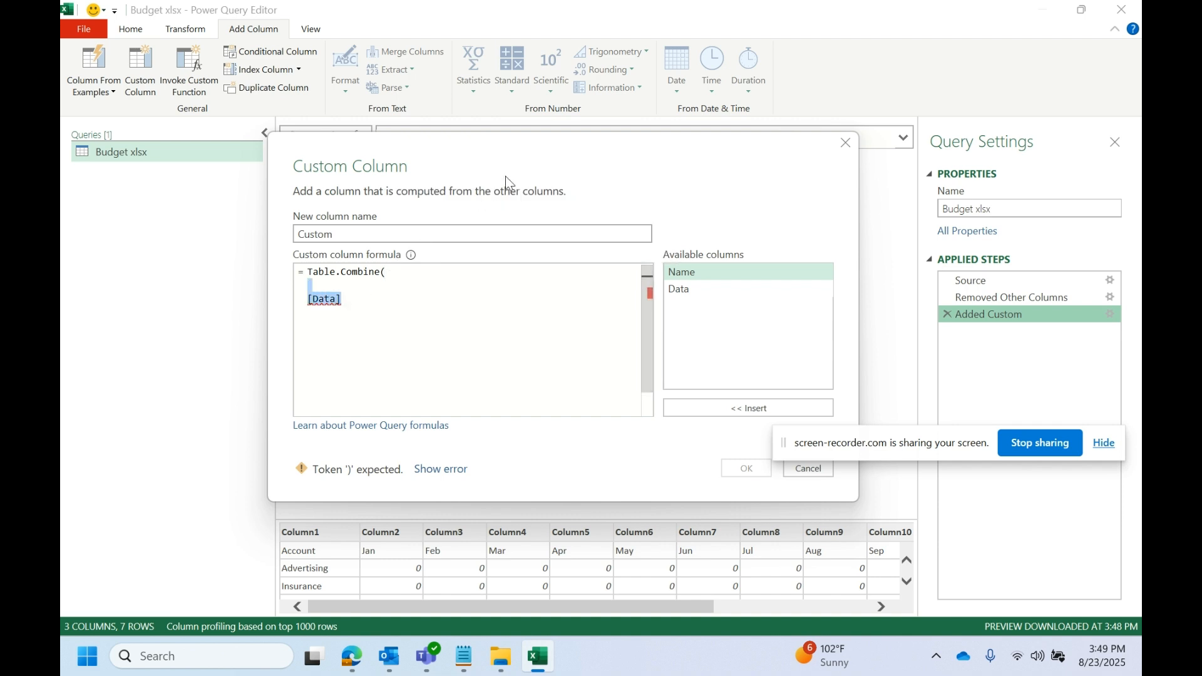
pyautogui.moveTo(510, 168); pyautogui.dragTo(515, 218)
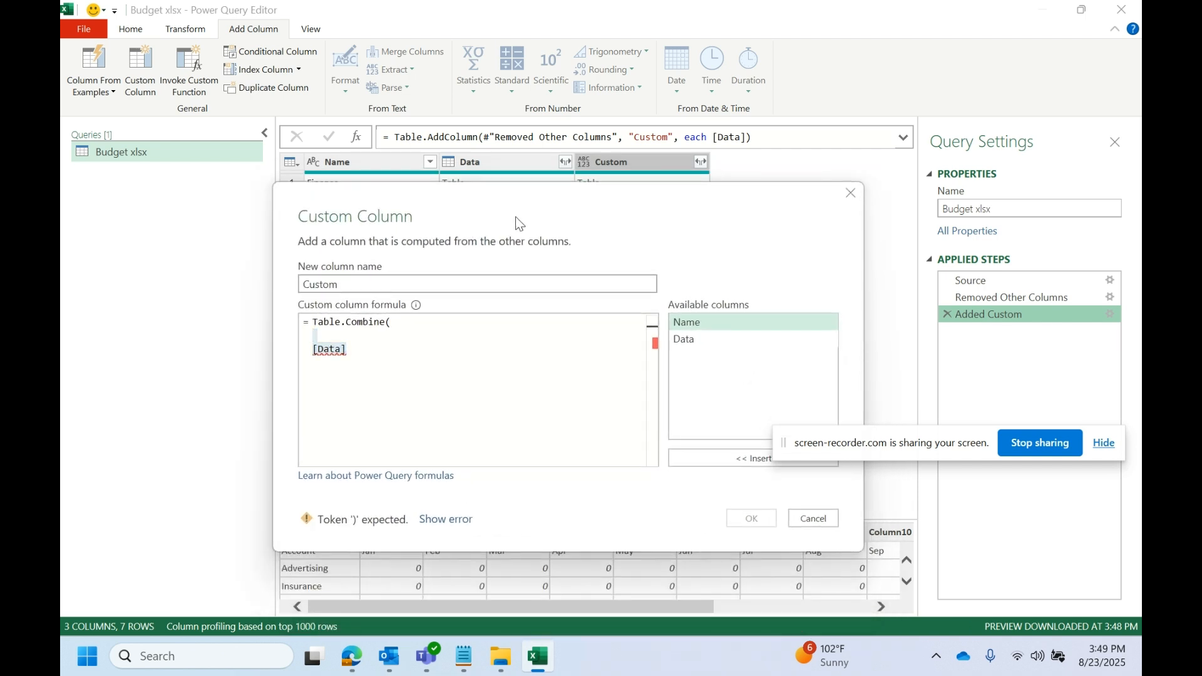
pyautogui.click(388, 341)
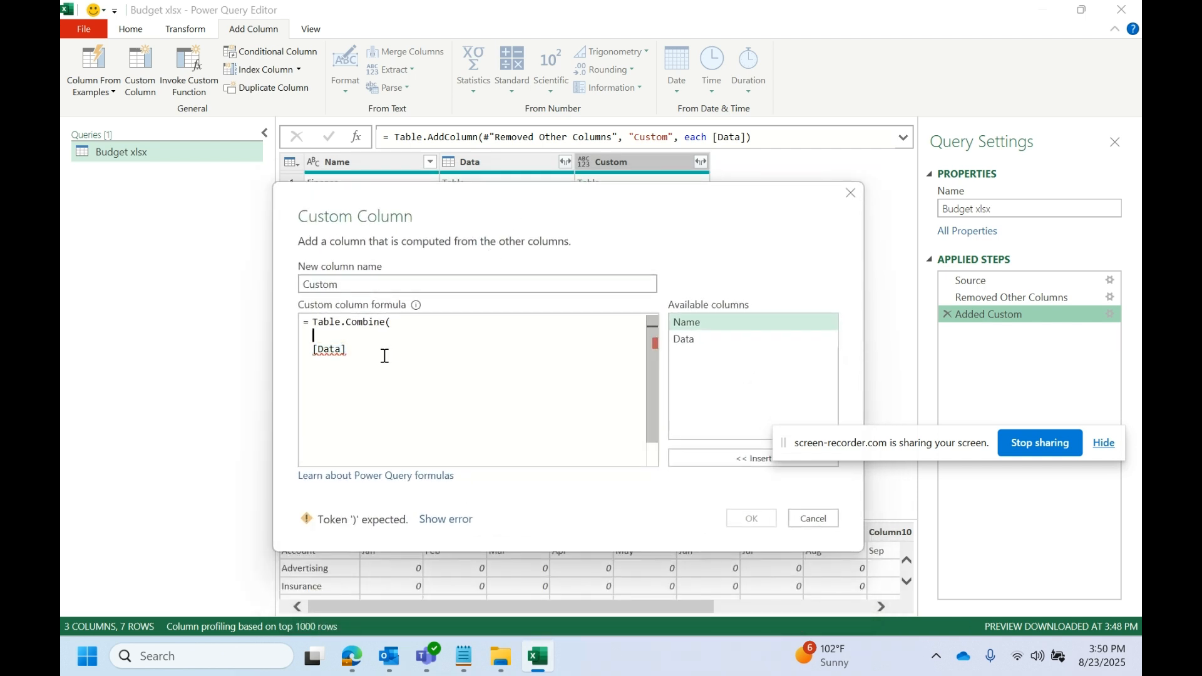
pyautogui.click(428, 318)
pyautogui.press('BackSpace')
pyautogui.press('BackSpace')
pyautogui.press('BackSpace')
pyautogui.press('BackSpace')
pyautogui.press('BackSpace')
pyautogui.press('BackSpace')
pyautogui.press('BackSpace')
pyautogui.press('BackSpace')
pyautogui.press('BackSpace')
pyautogui.press('BackSpace')
pyautogui.press('BackSpace')
pyautogui.press('BackSpace')
pyautogui.press('BackSpace')
pyautogui.press('BackSpace')
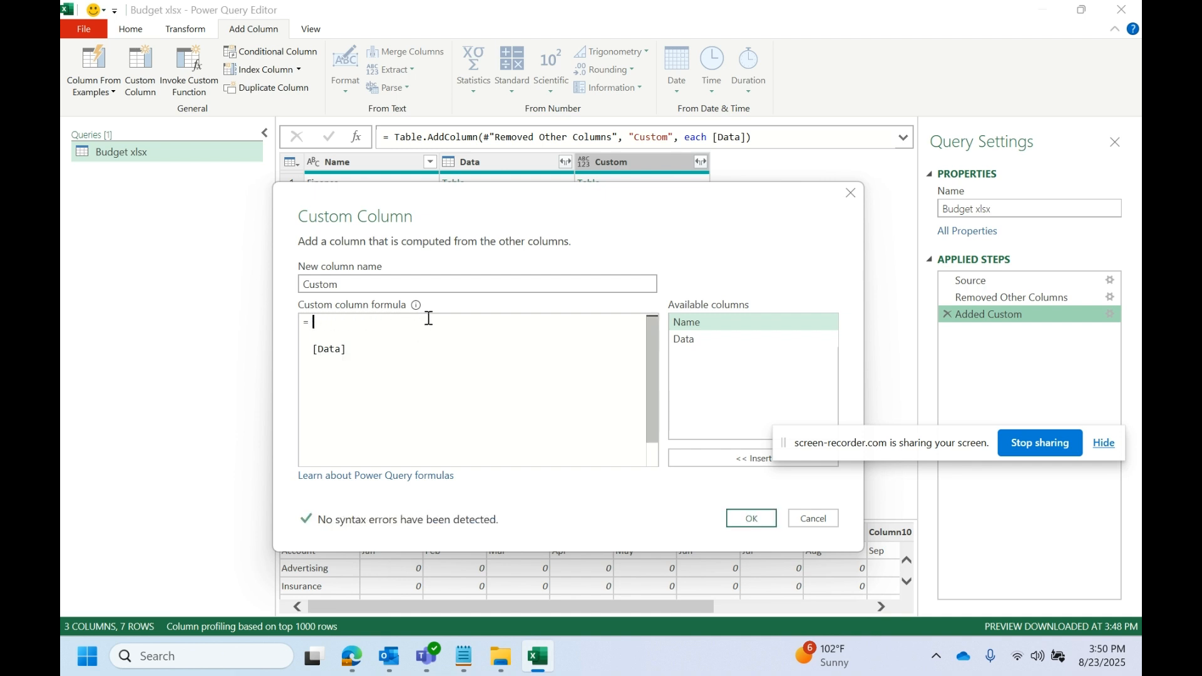
# - Change the Custom formula to {[Data]} and preview the resulting List in the IT row
pyautogui.press('Delete')
pyautogui.press('Delete')
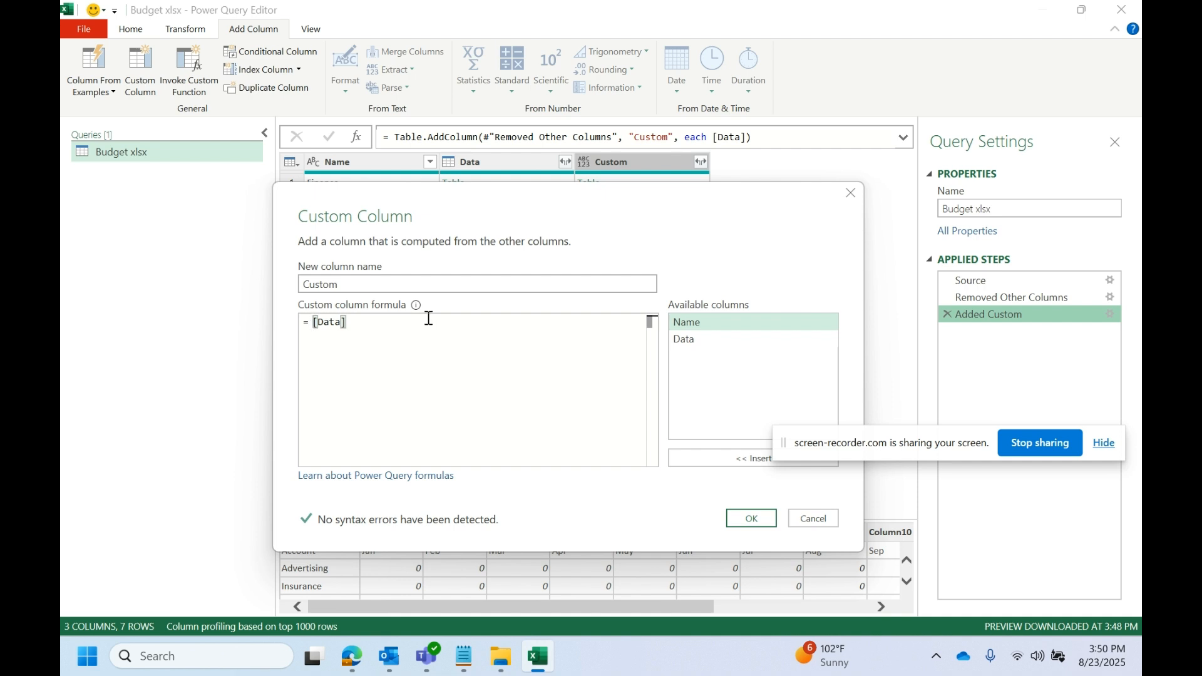
pyautogui.write('{')
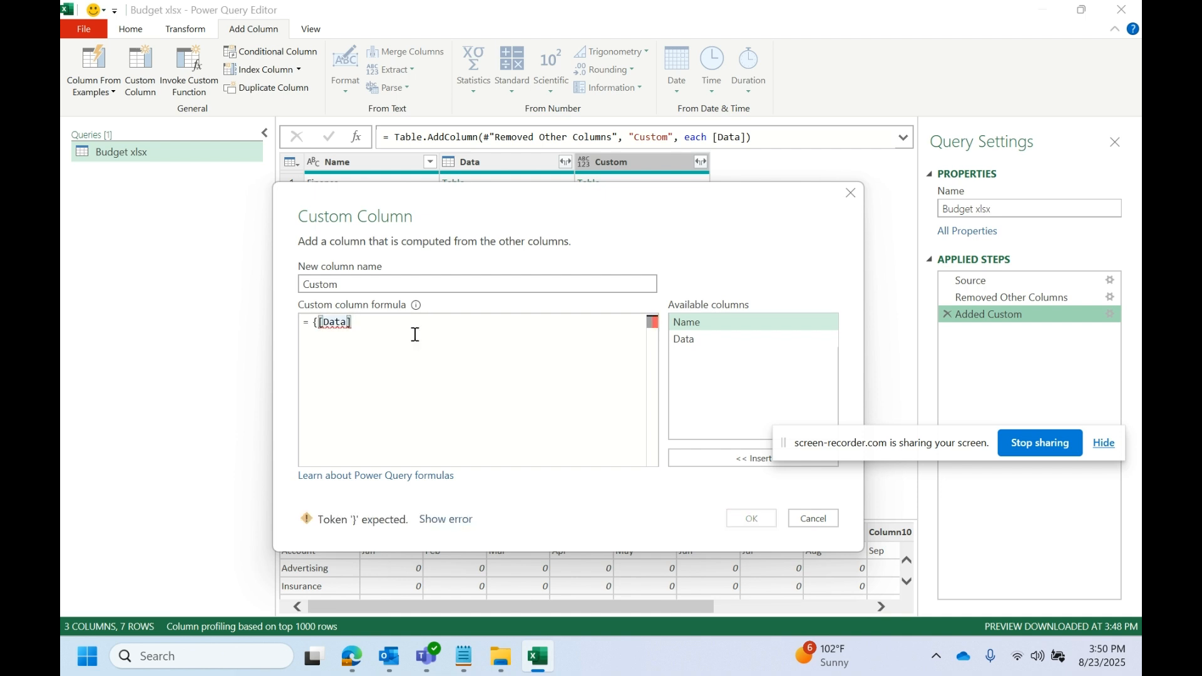
pyautogui.write('}')
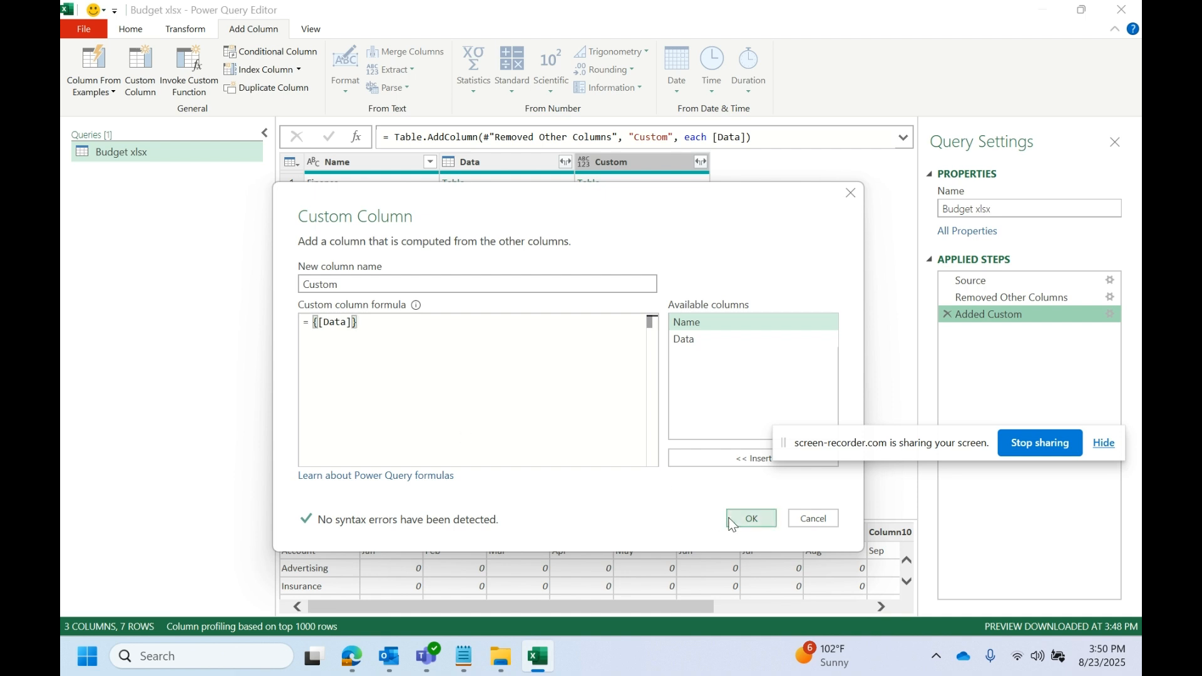
pyautogui.click(749, 518)
pyautogui.click(637, 218)
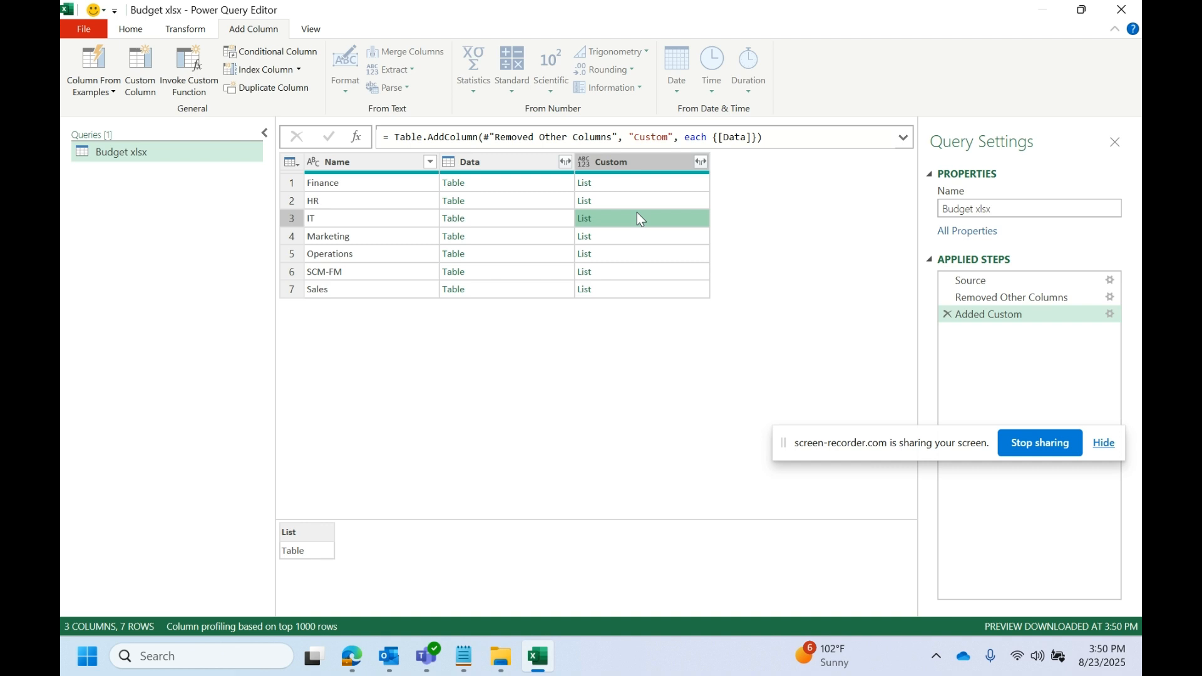
# - Rewrite the Custom column formula as Table.Combine({[Data]}) and apply it
pyautogui.click(1111, 314)
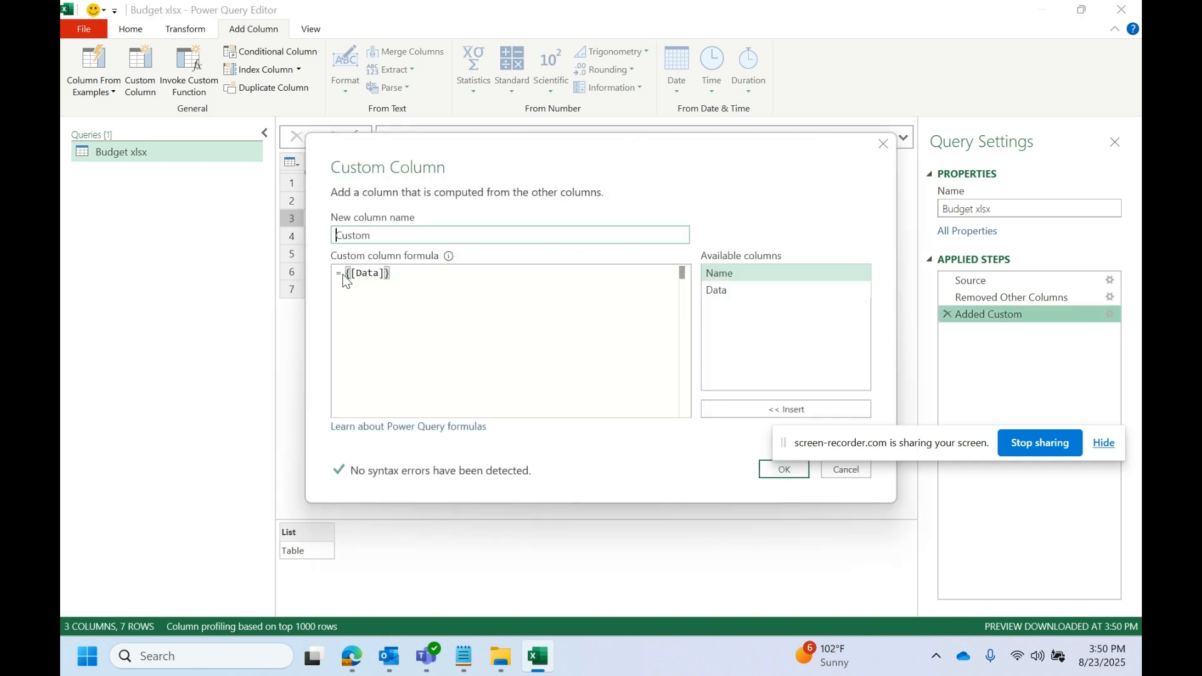
pyautogui.click(345, 274)
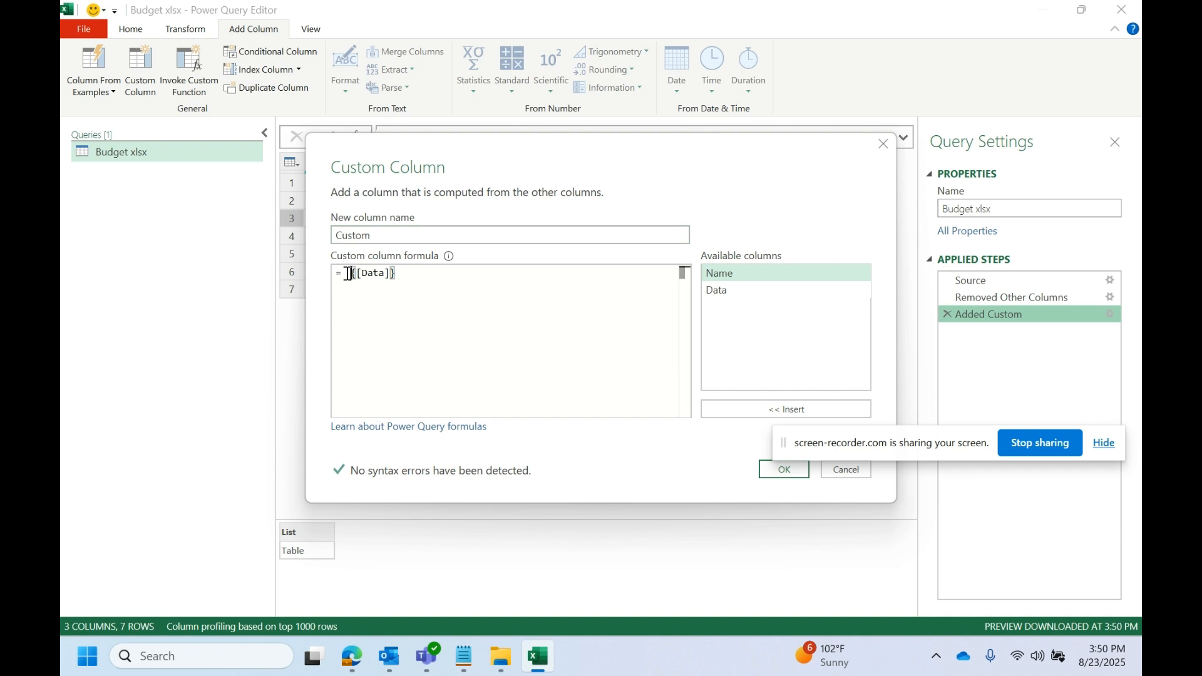
pyautogui.write('ta')
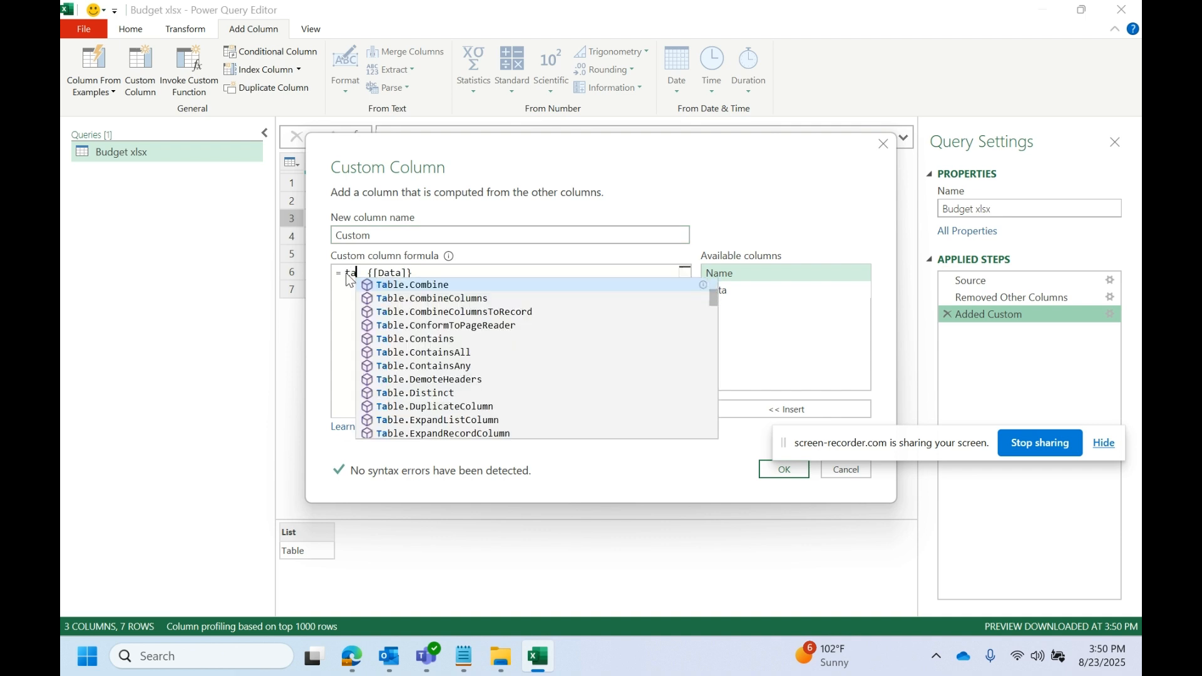
pyautogui.write('ble.com')
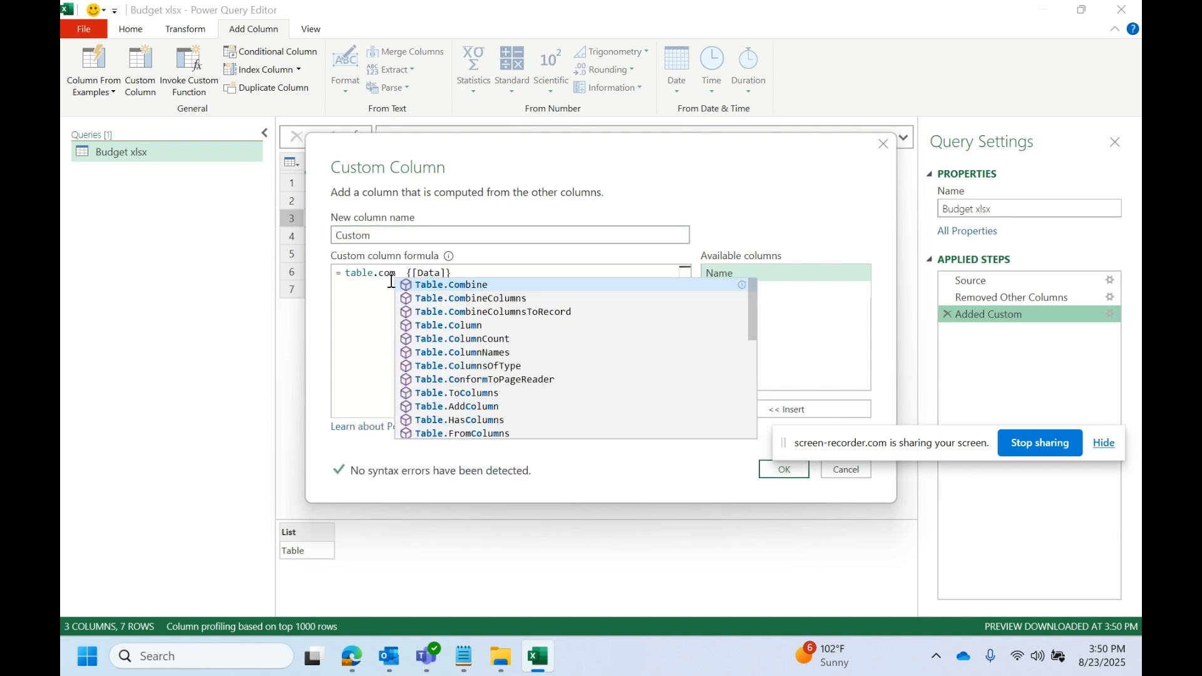
pyautogui.click(451, 284)
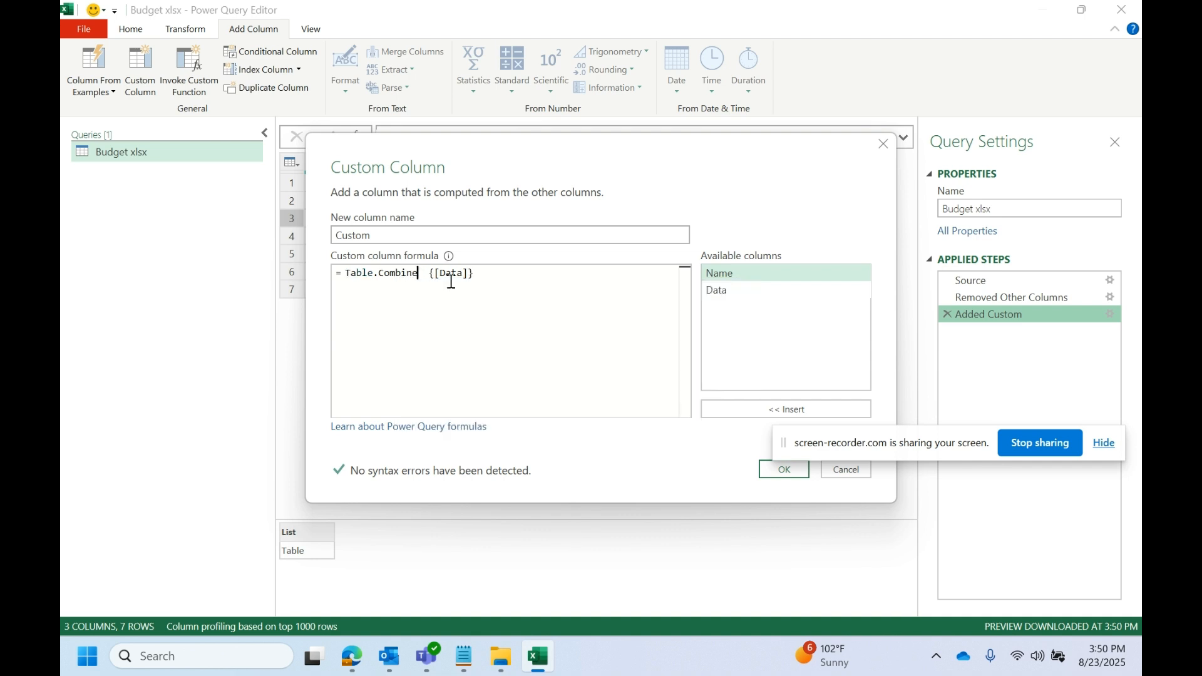
pyautogui.press('Delete')
pyautogui.press('Delete')
pyautogui.write('(')
pyautogui.click(501, 285)
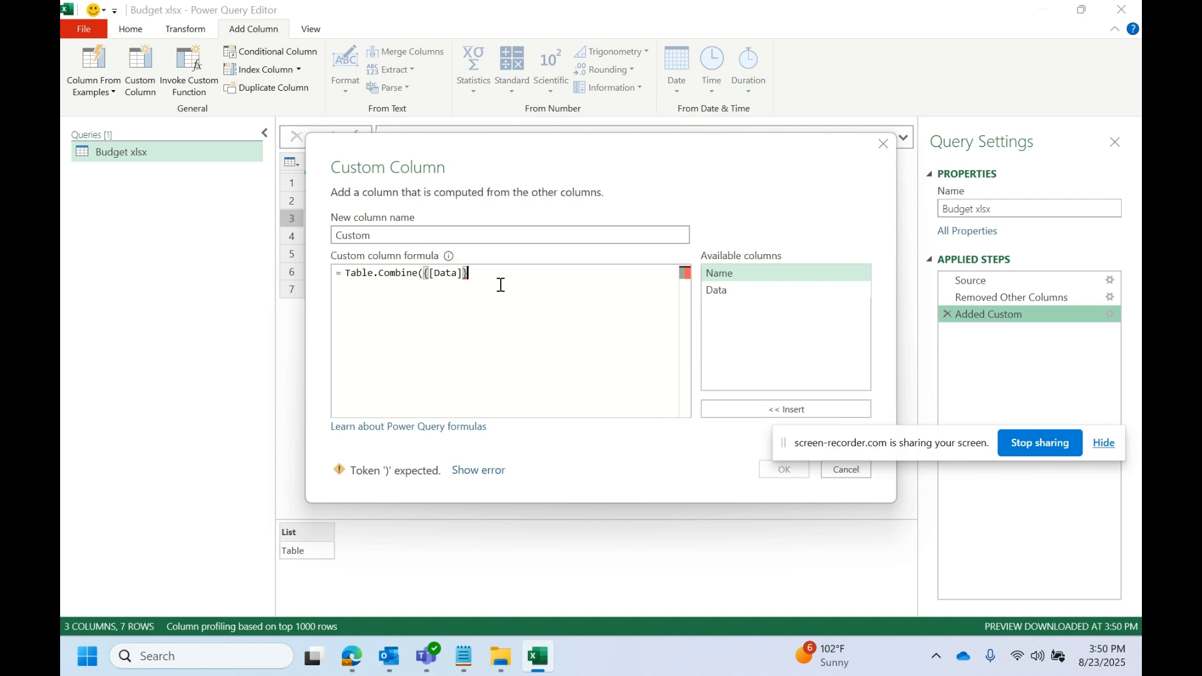
pyautogui.write(')')
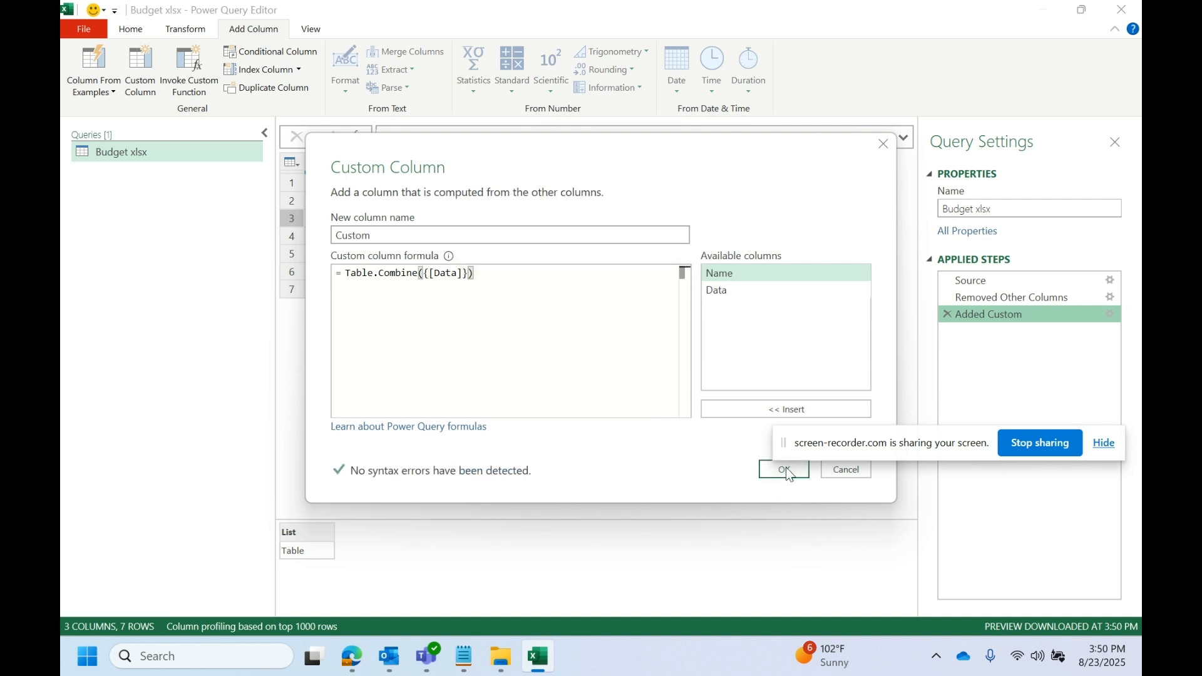
pyautogui.moveTo(857, 443); pyautogui.dragTo(882, 310)
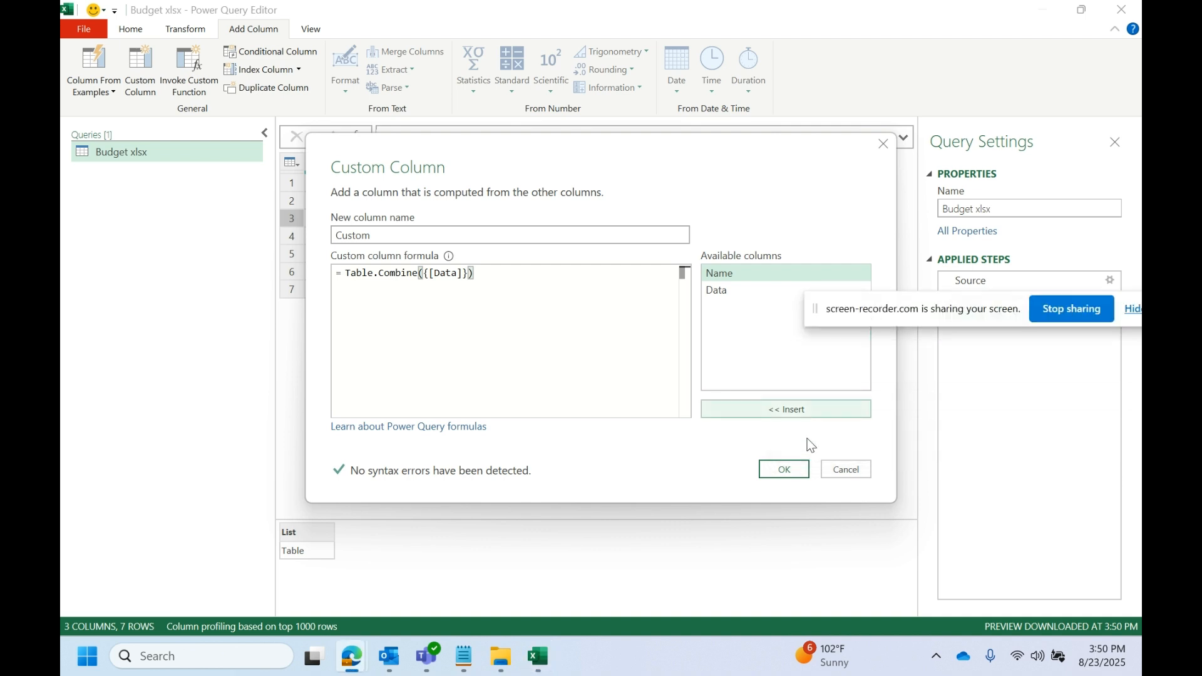
pyautogui.click(787, 469)
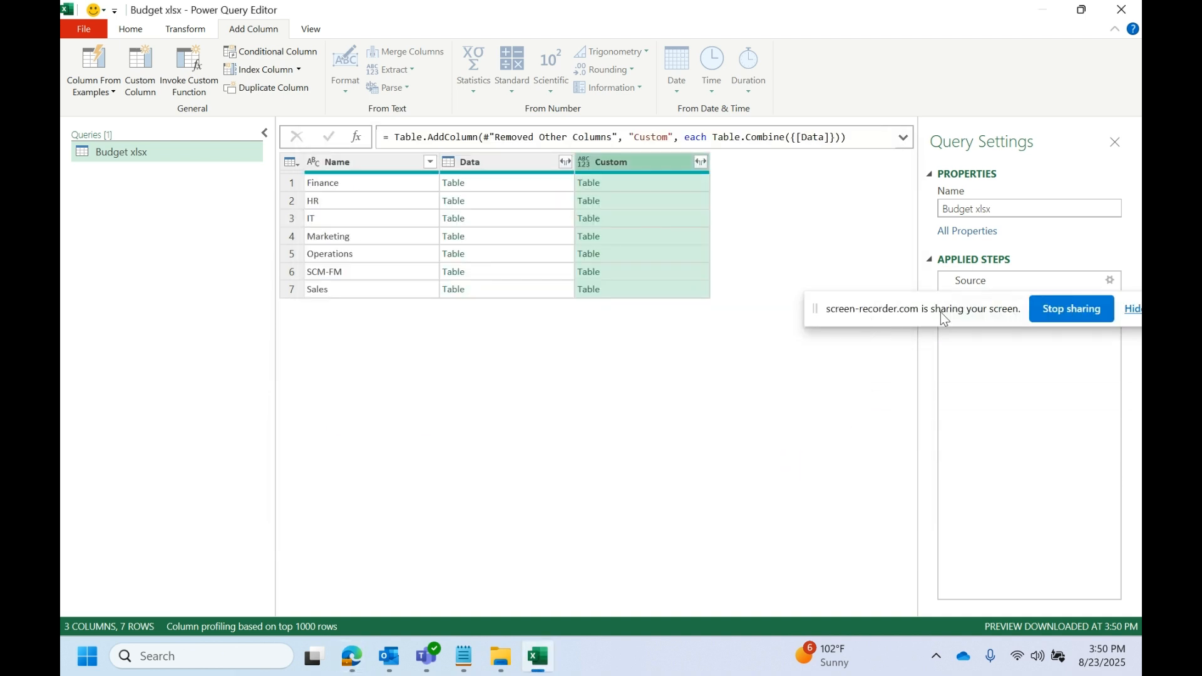
pyautogui.moveTo(941, 312); pyautogui.dragTo(957, 491)
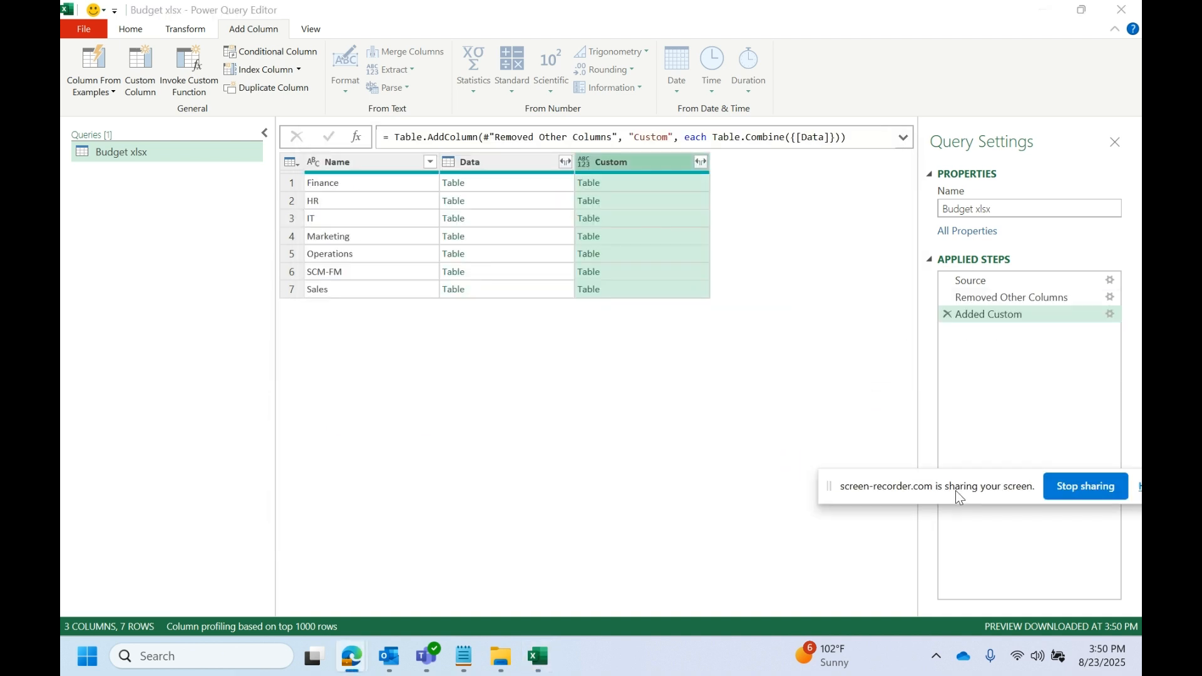
# - Preview the Finance row's combined table and remove the Data column
pyautogui.click(627, 178)
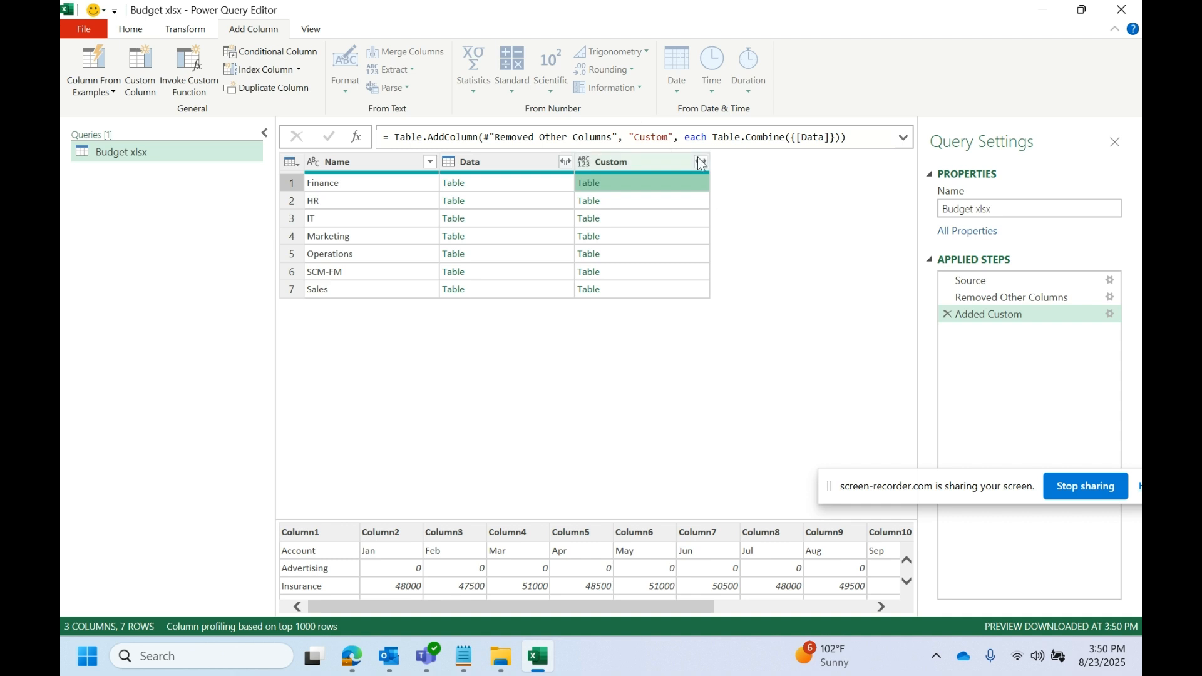
pyautogui.rightClick(507, 159)
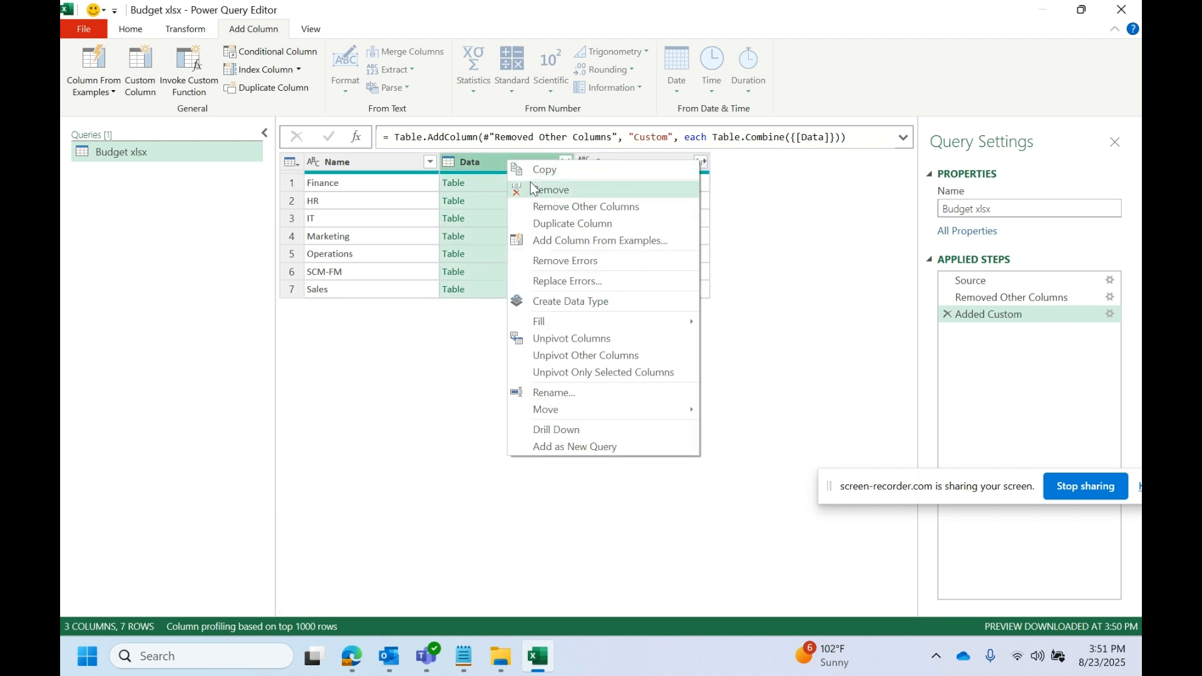
pyautogui.click(540, 191)
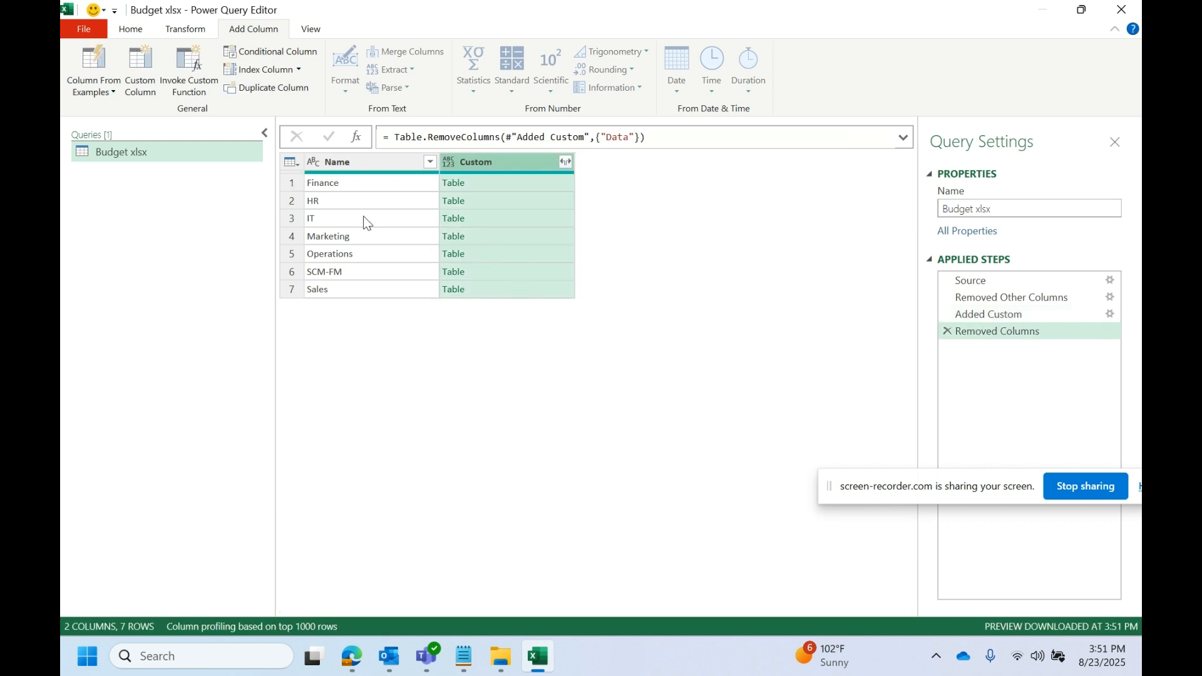
# - Expand the Custom tables into Column1–Column13 without the Custom prefix
pyautogui.click(566, 164)
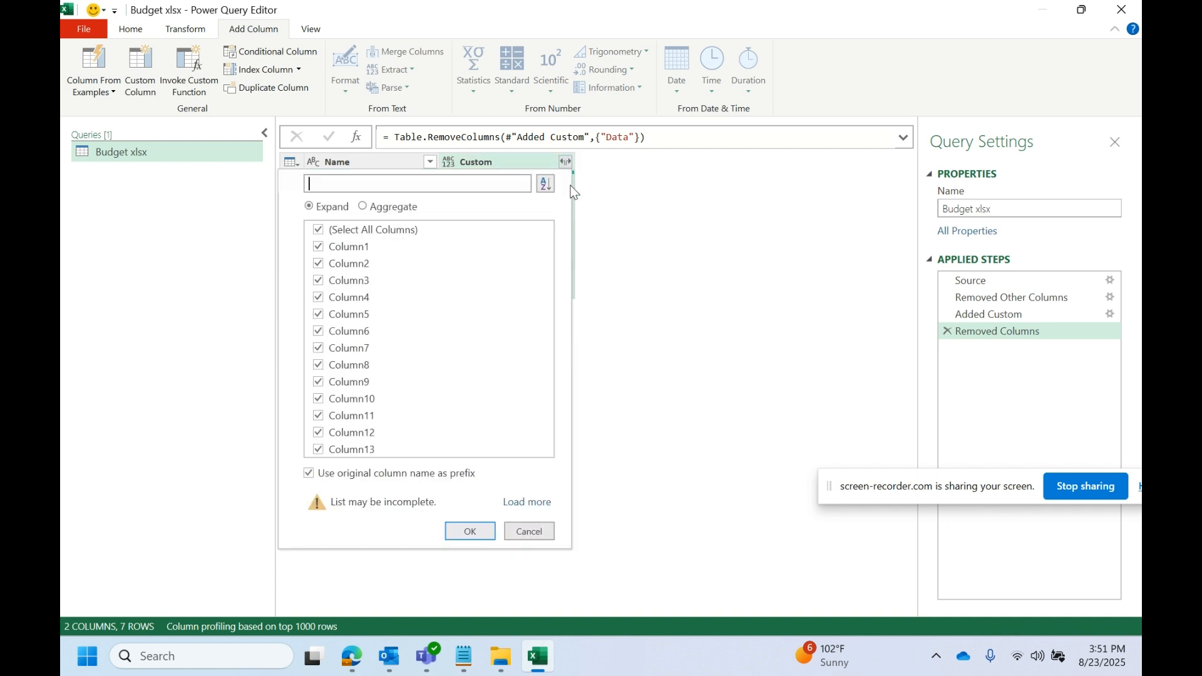
pyautogui.click(315, 473)
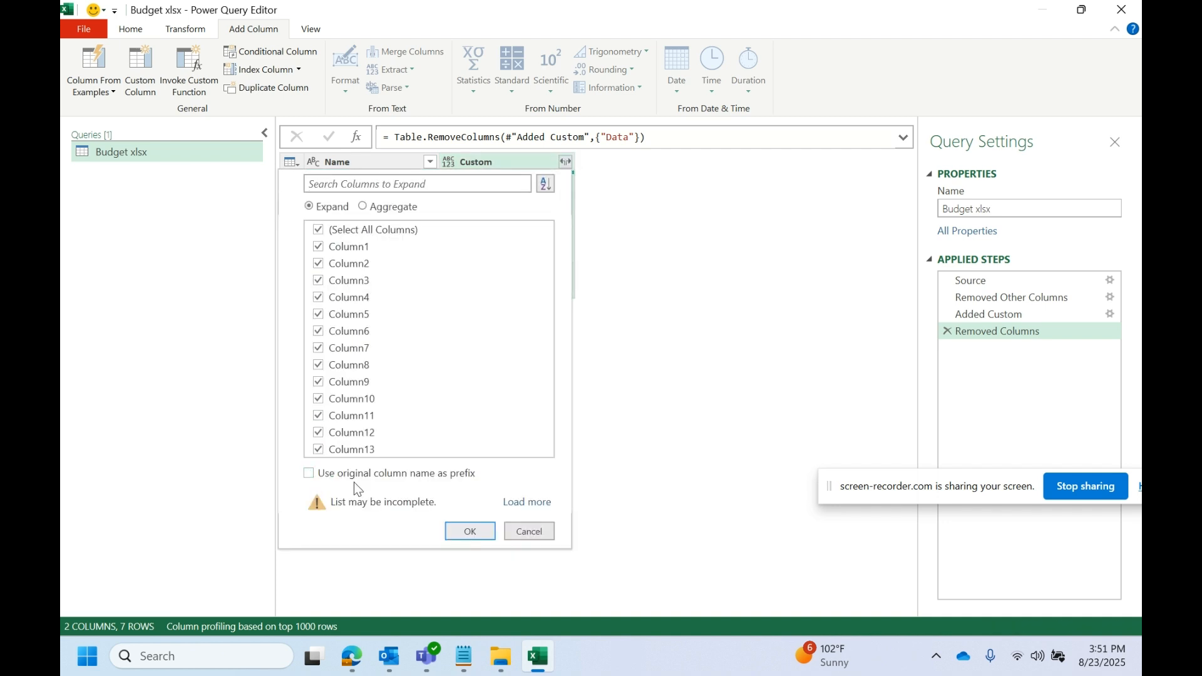
pyautogui.click(471, 533)
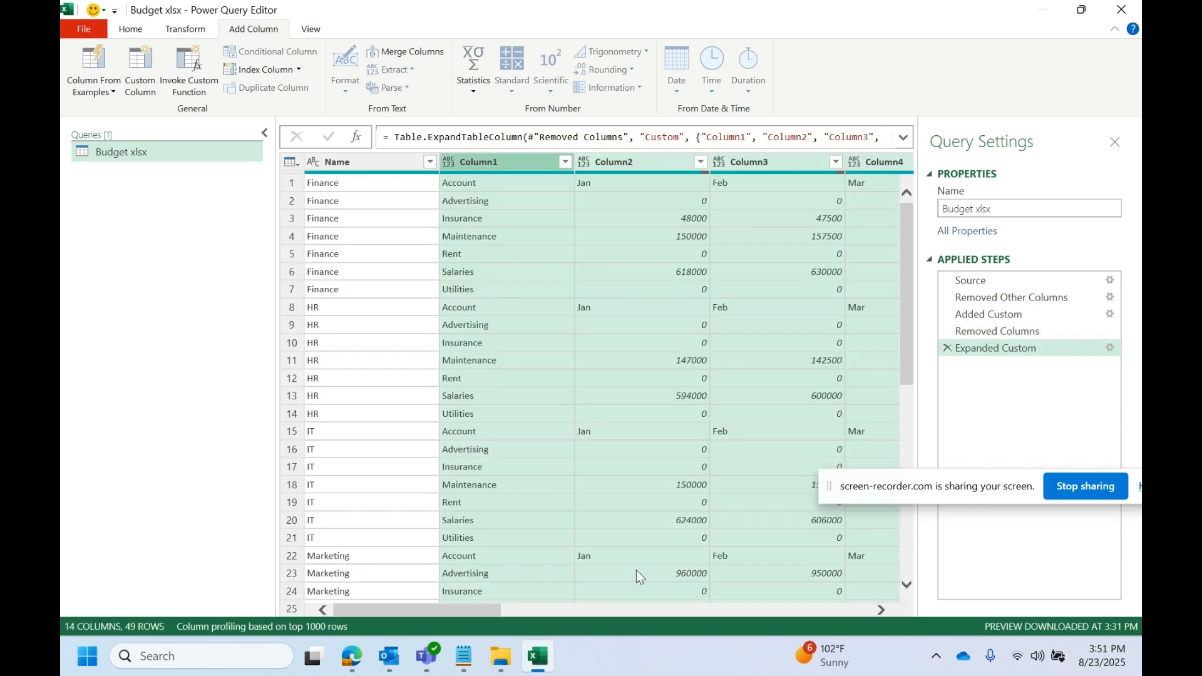
pyautogui.moveTo(489, 613); pyautogui.dragTo(412, 567)
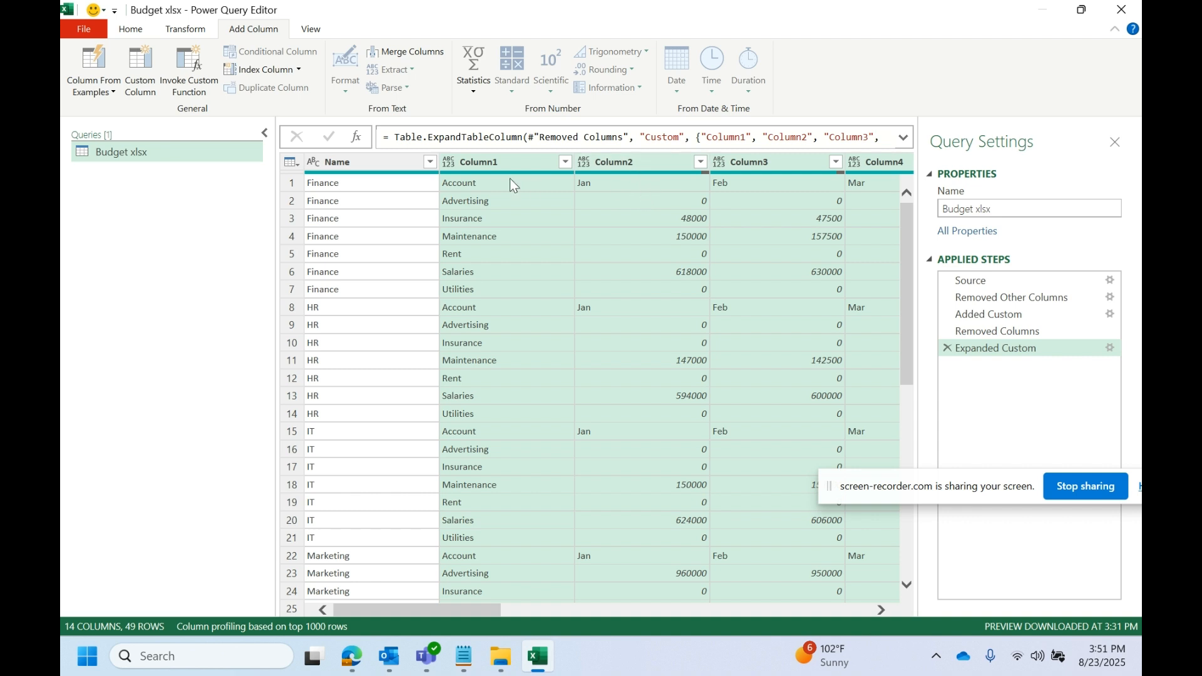
pyautogui.click(605, 186)
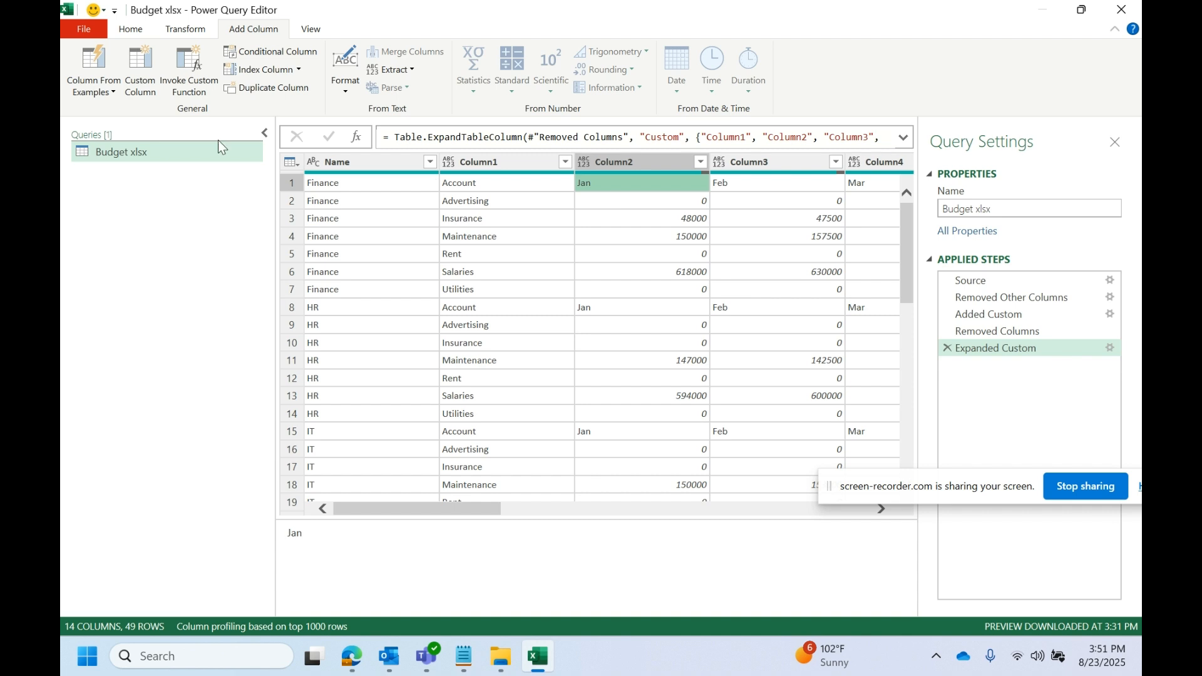
# - Promote the first row to headers and rename the Finance column to Dept
pyautogui.click(139, 30)
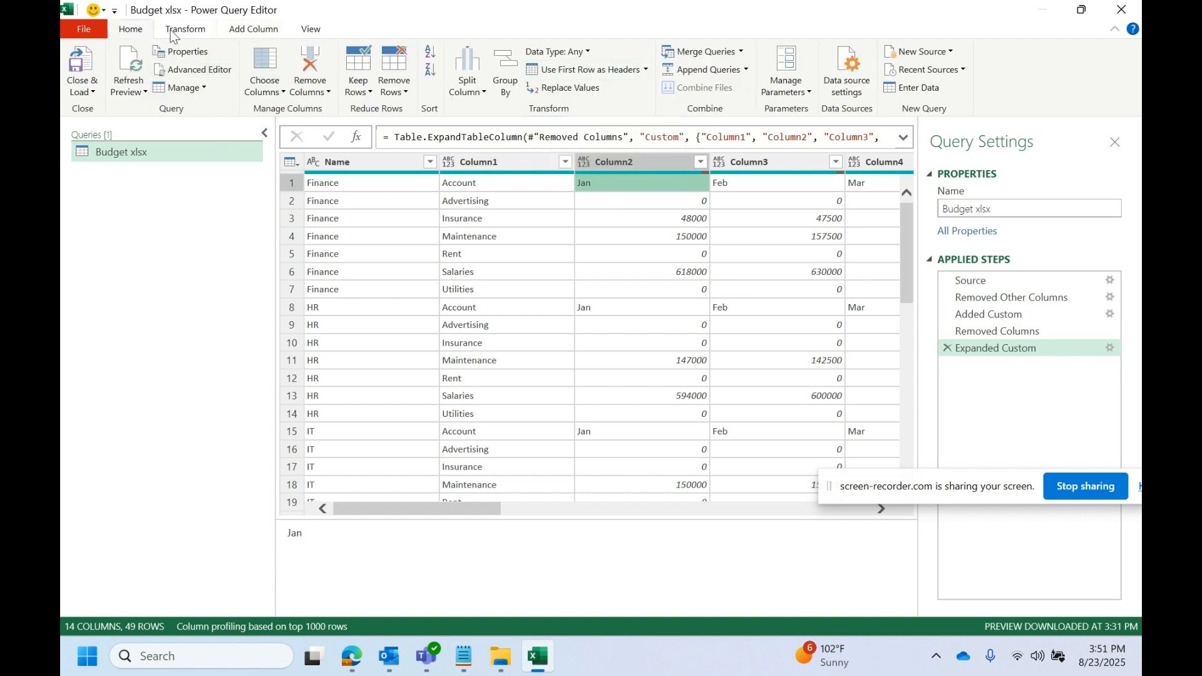
pyautogui.click(588, 71)
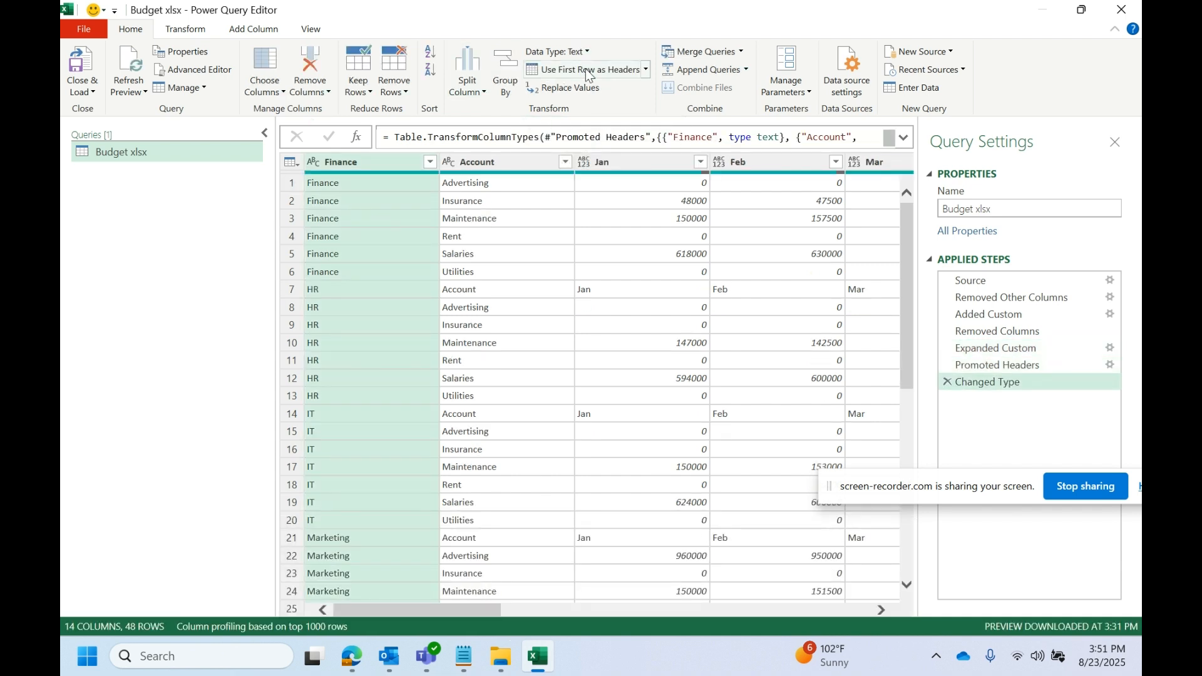
pyautogui.doubleClick(393, 165)
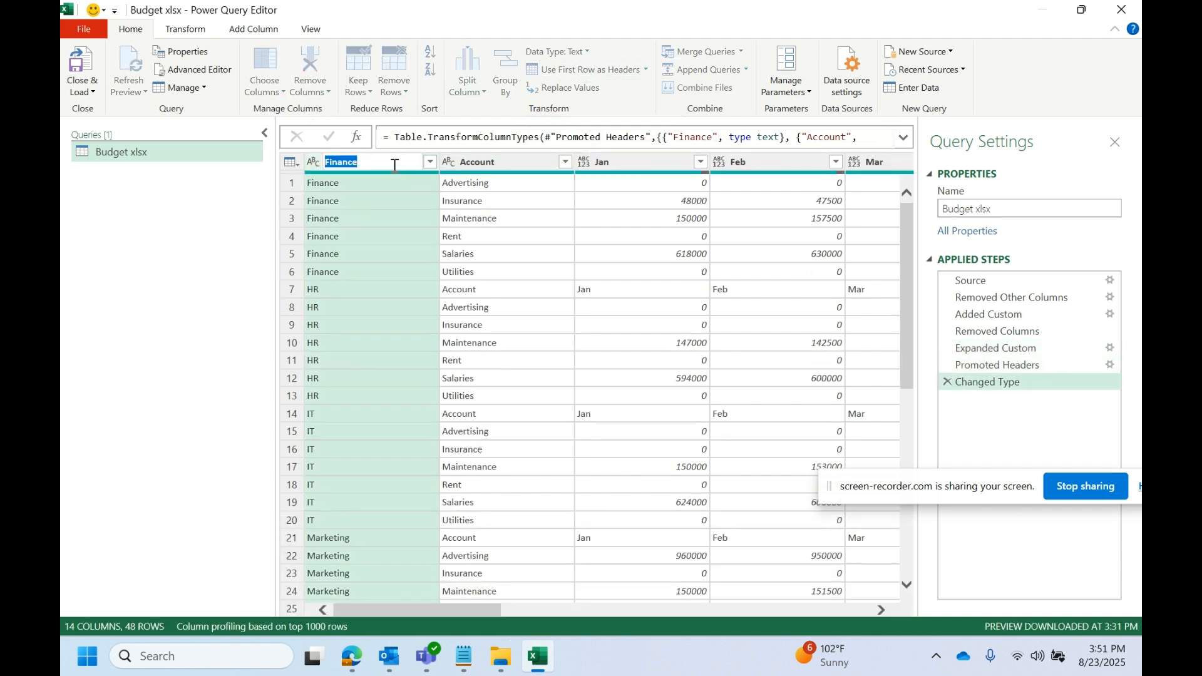
pyautogui.write('D')
pyautogui.press('capslock')
pyautogui.write('ept')
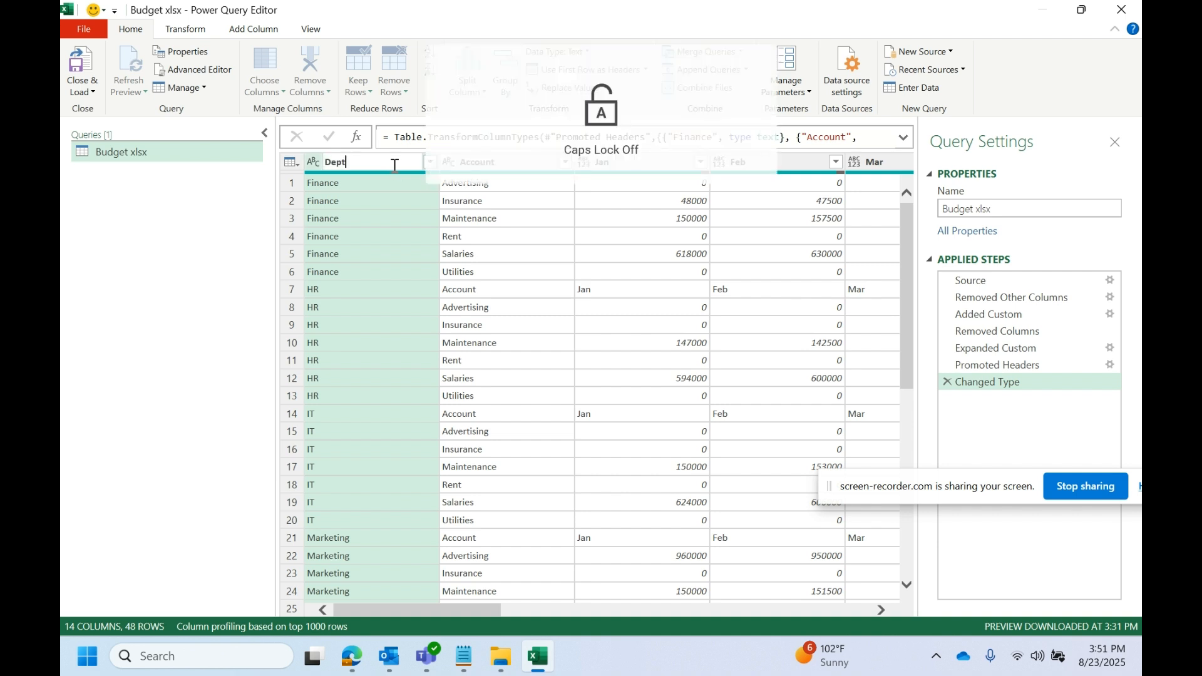
pyautogui.press('Return')
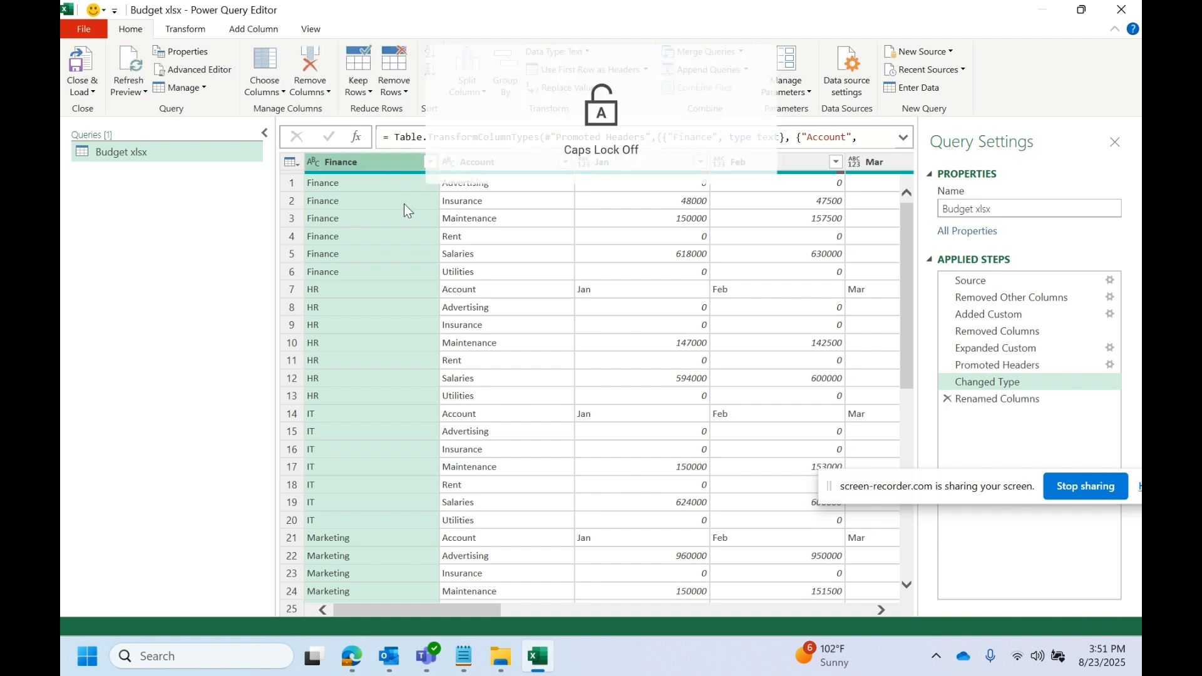
# - Load the Budget xlsx query via Close & Load To as a table on a new worksheet, loading 48 rows
pyautogui.click(93, 92)
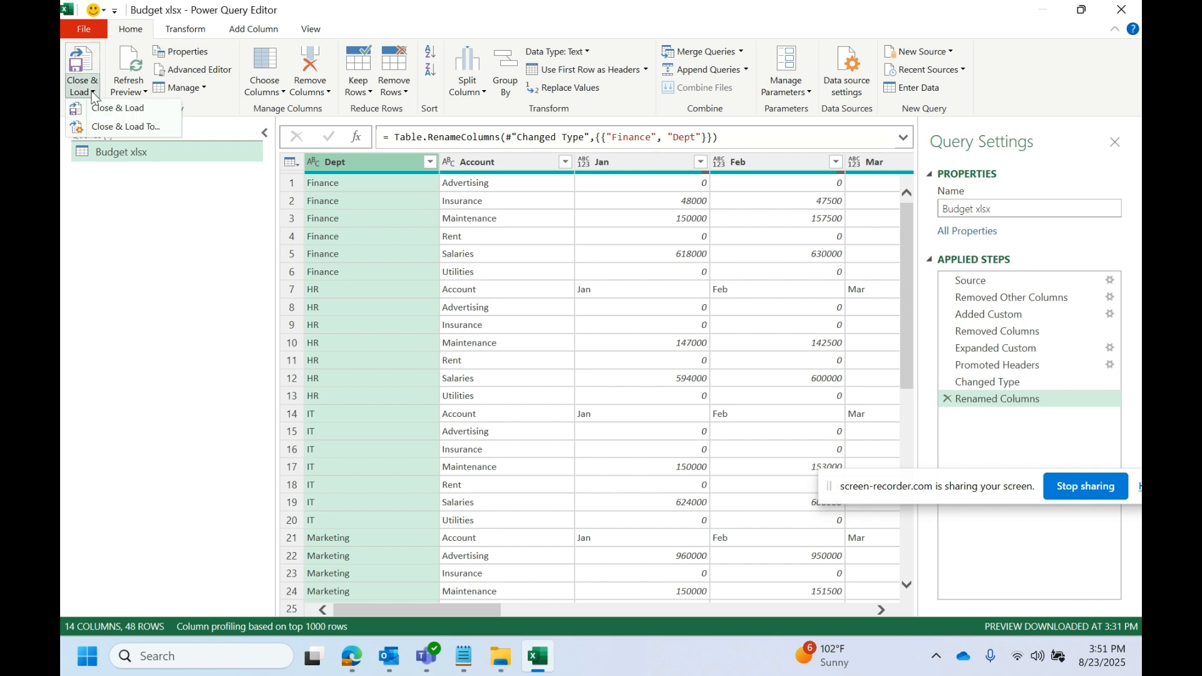
pyautogui.click(139, 128)
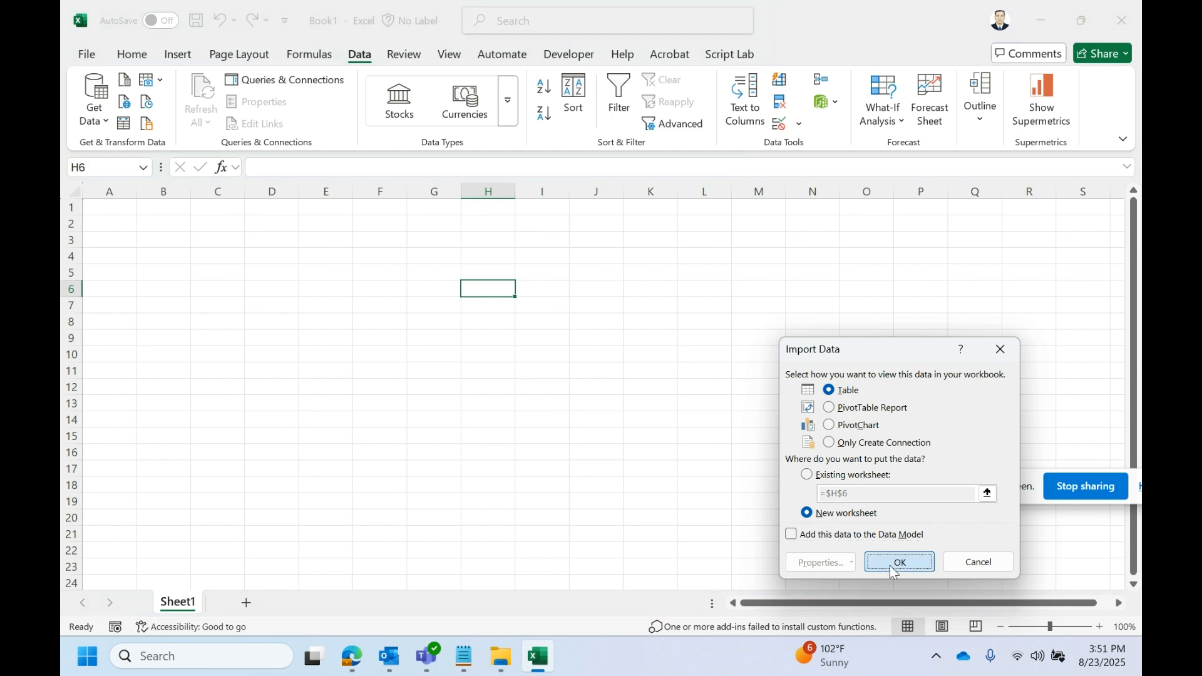
pyautogui.click(891, 567)
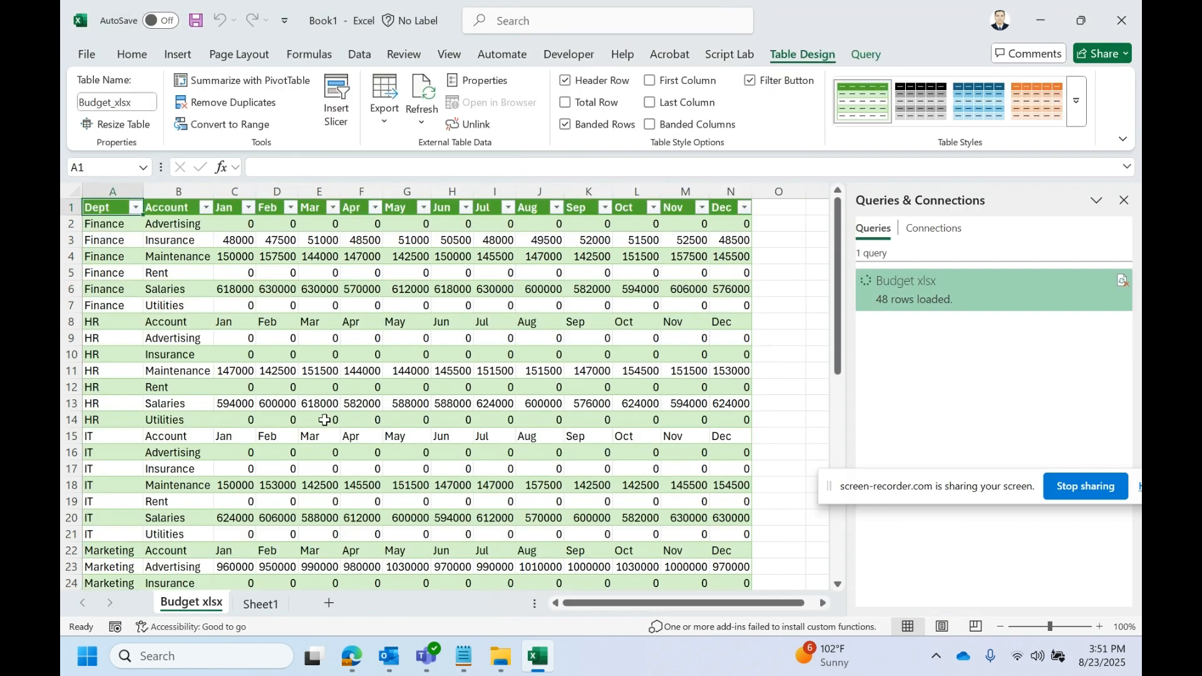
pyautogui.moveTo(838, 307); pyautogui.dragTo(913, 248)
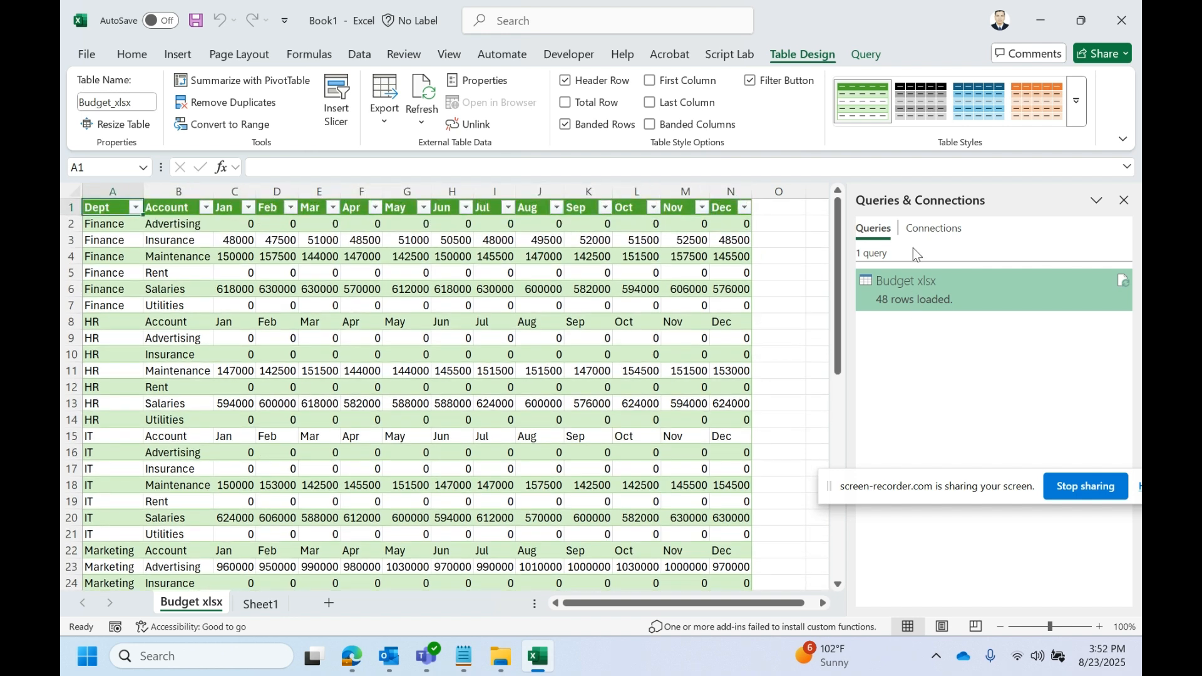